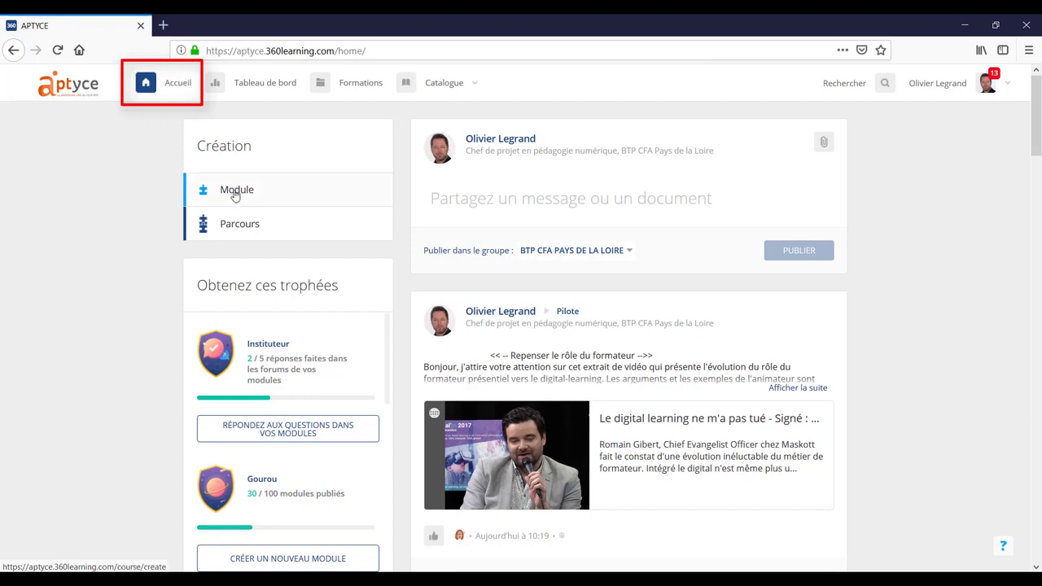
Create a new module in Formations and title it "Identifier les facteurs facilitant l'apparition des TMS"
click(360, 85)
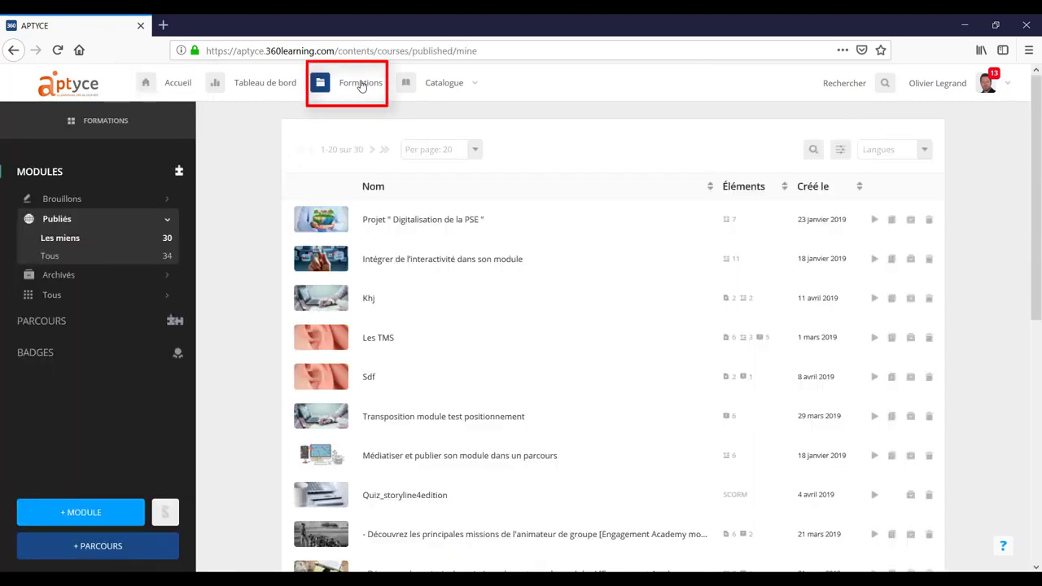
click(109, 512)
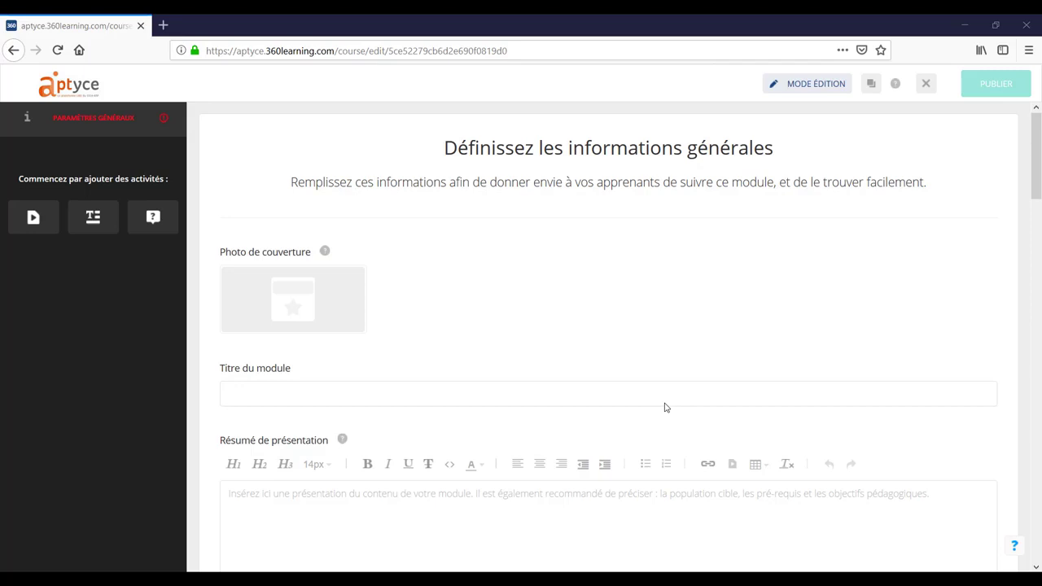
click(294, 397)
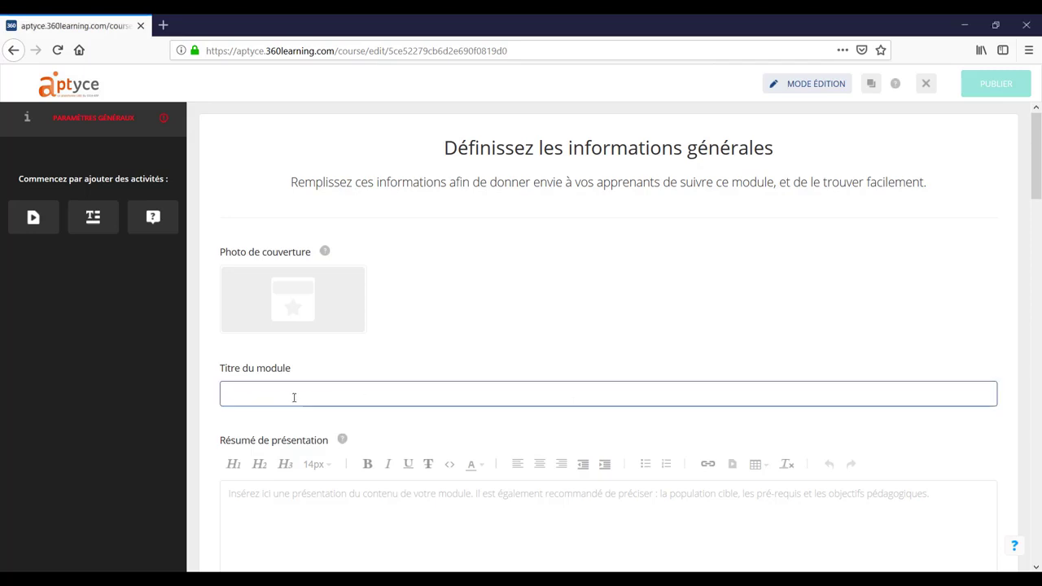
text(Identifier les facteurs facilitant l'apparition des TMS)
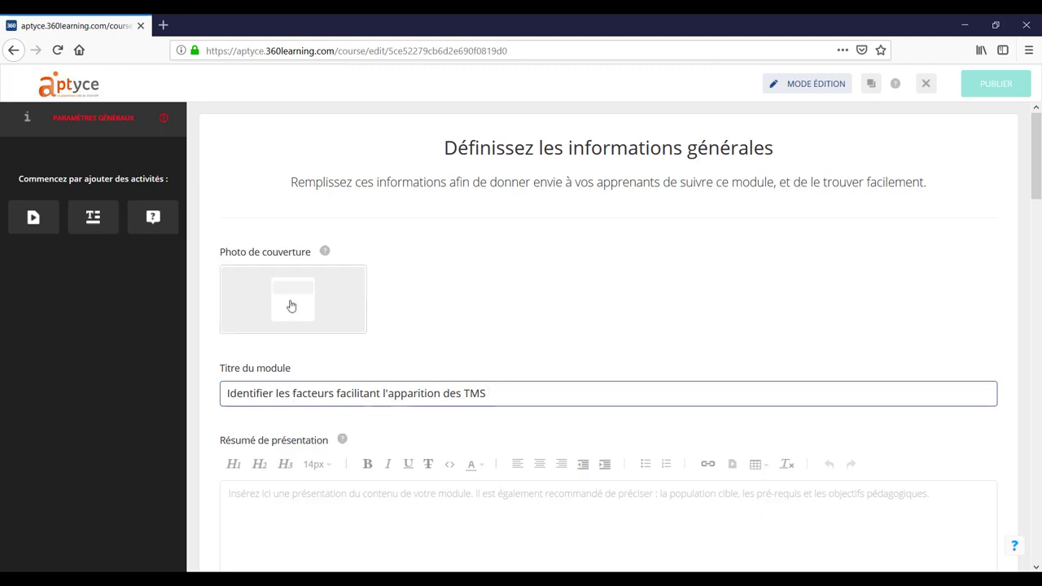
Upload the image file banniere from the ressources folder as the module's cover photo
click(291, 306)
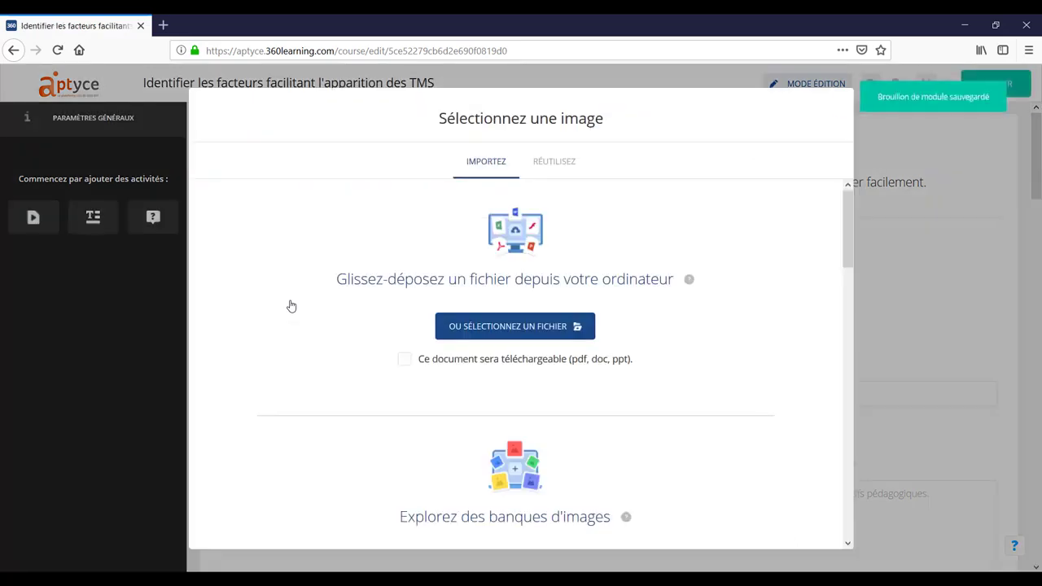
click(461, 331)
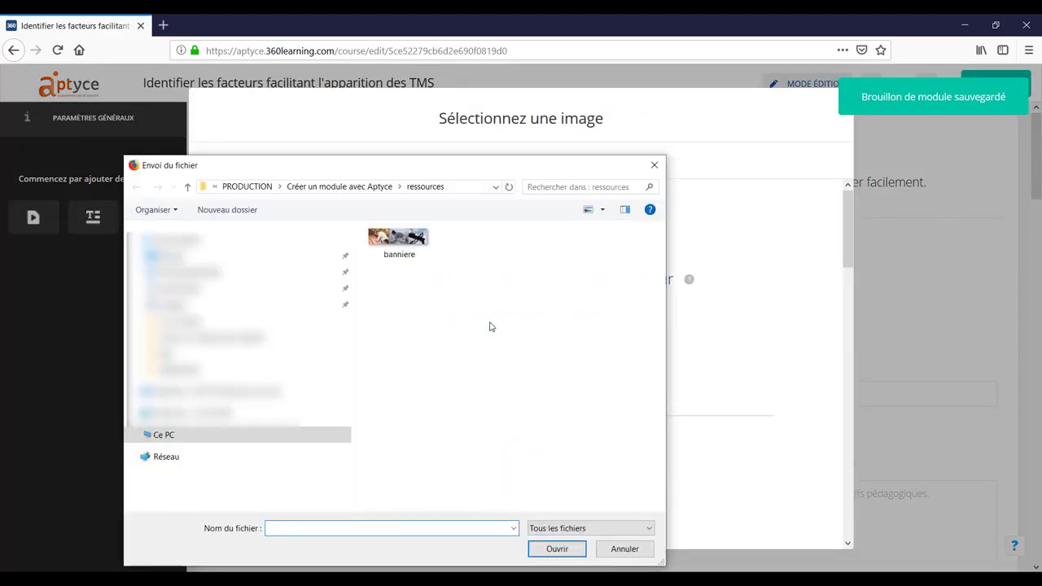
click(412, 238)
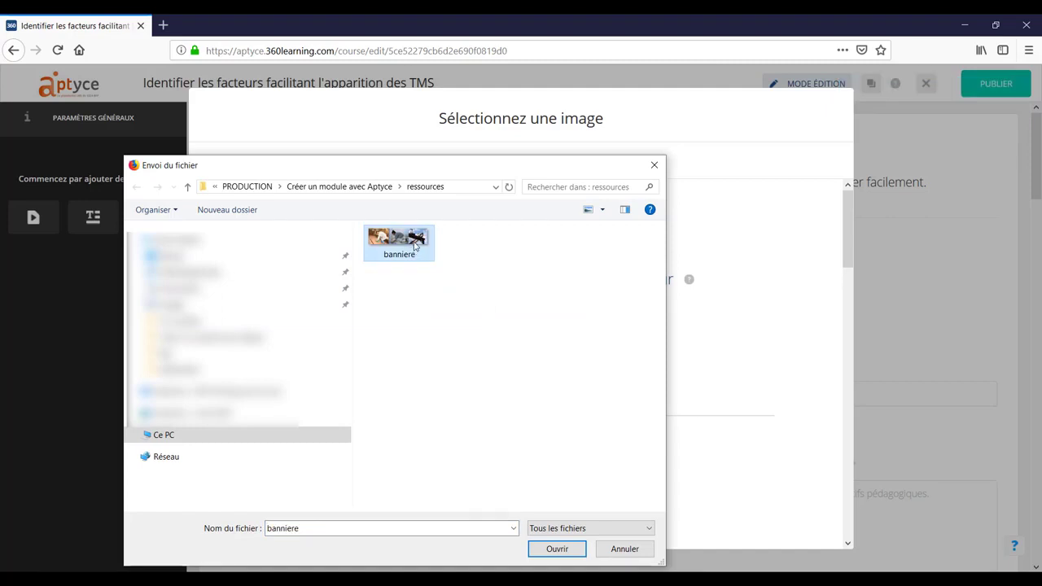
click(557, 549)
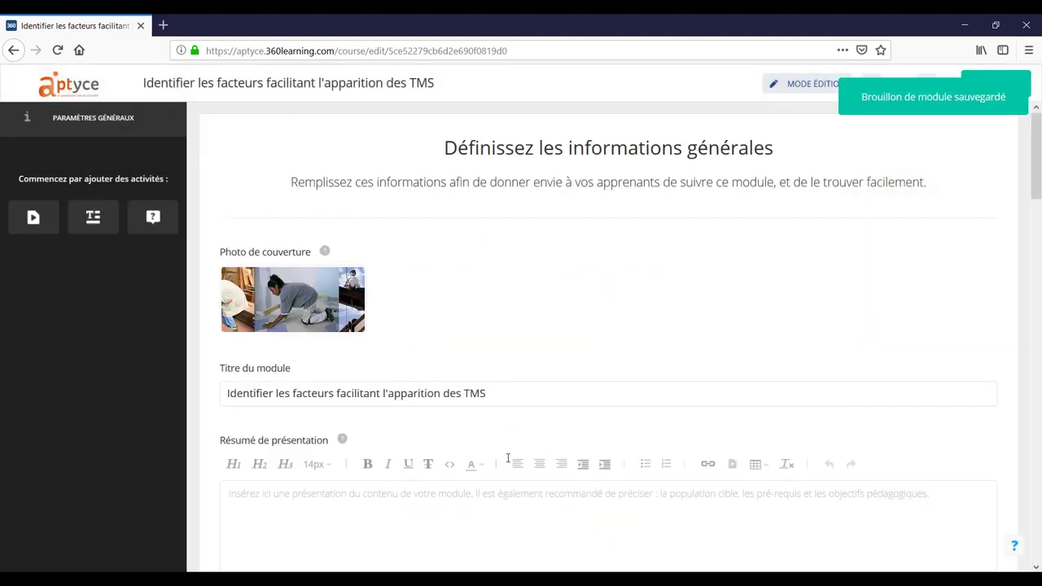
Write the presentation summary "Objectif : A la fin de ce module vous serez capable Identifier les facteurs facilitant l’apparition des TMS ”." and "Durée : 20 minutes"
scroll(507, 458, down, 2)
click(542, 427)
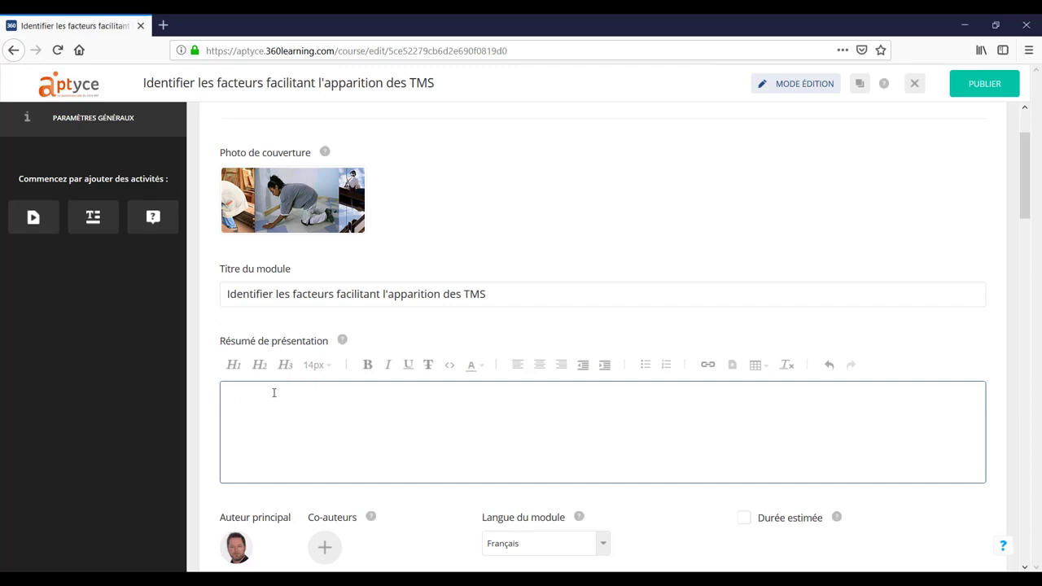
text(Objectif : A la fin de ce module vous serez capable Identifier les facteurs facilitant l’apparition des TMS ".  Durée  : 20 minutes)
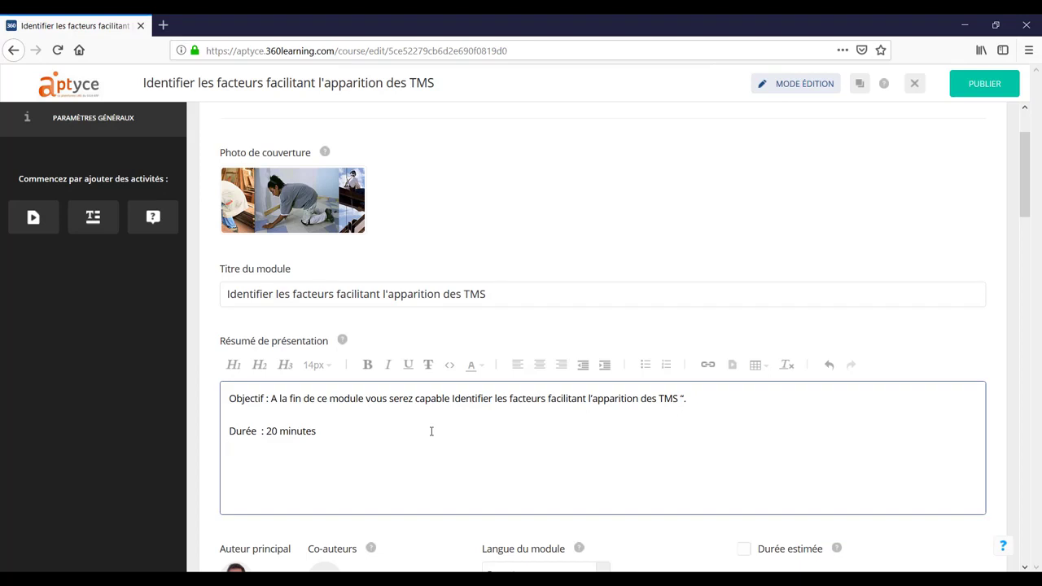
key(Return)
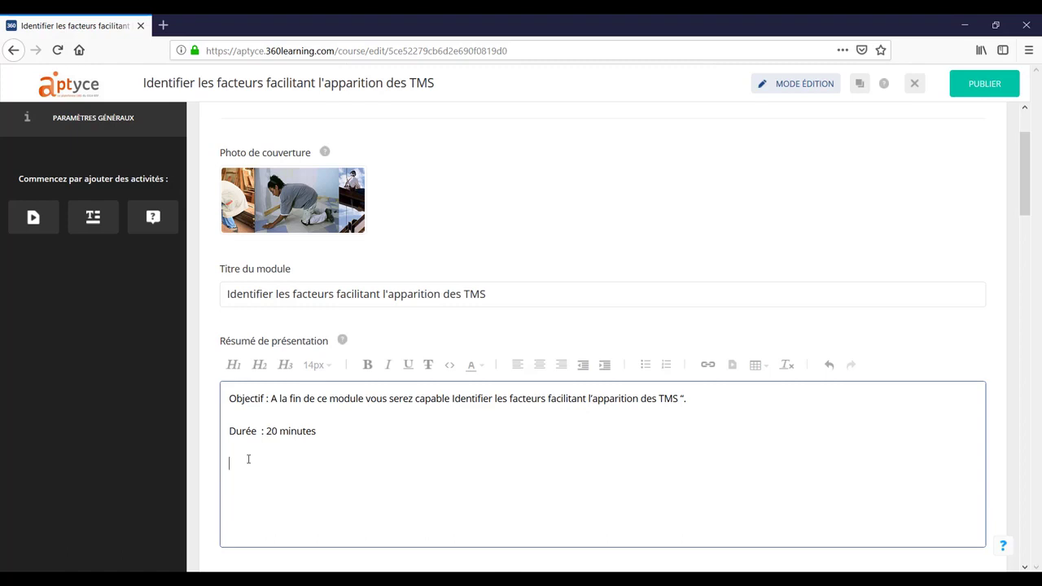
Insert the logo_cfa image below the duration line in the summary and shrink it to about three quarters of its width
click(733, 366)
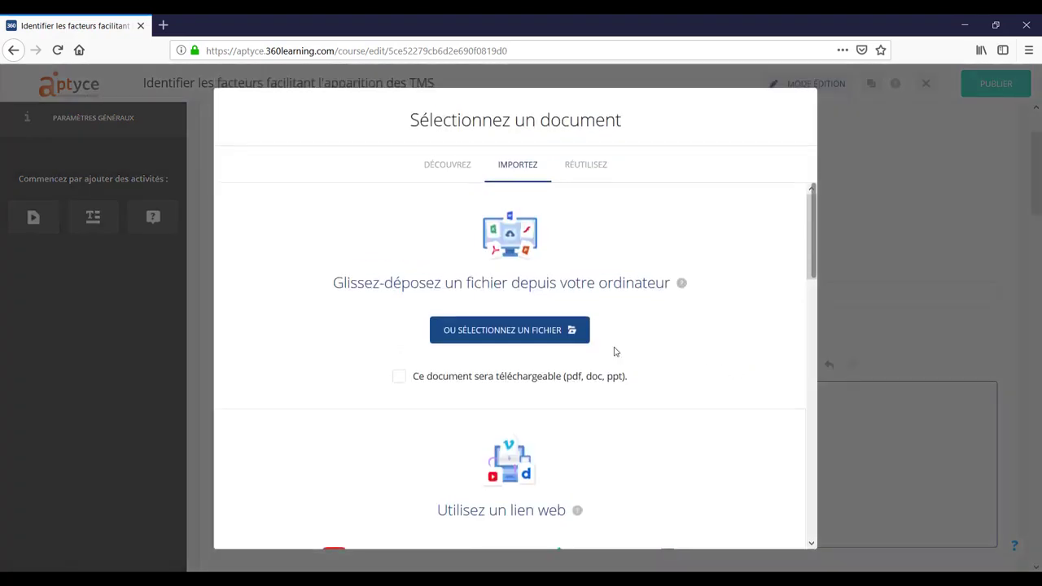
click(514, 333)
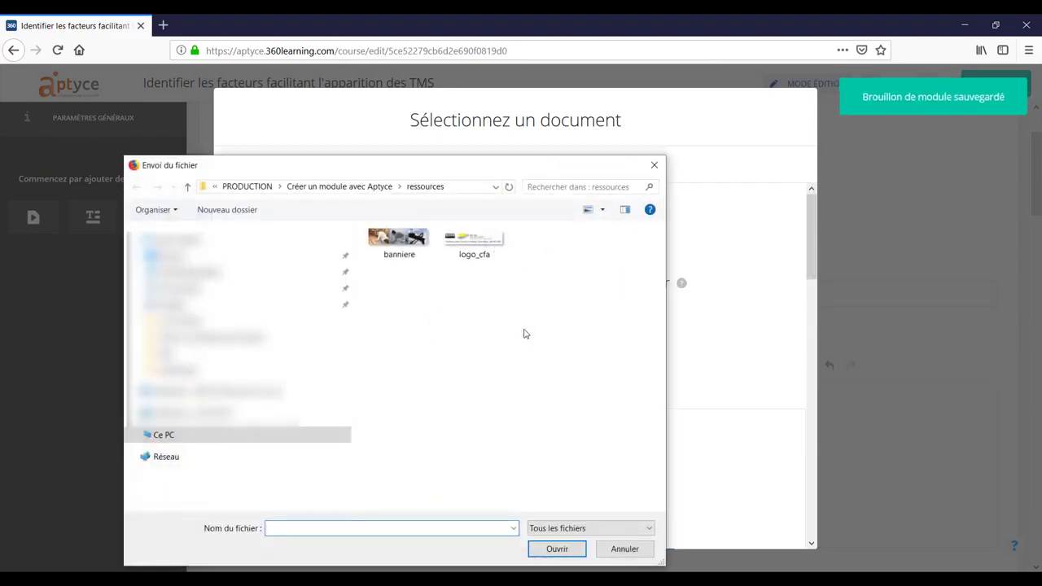
click(488, 257)
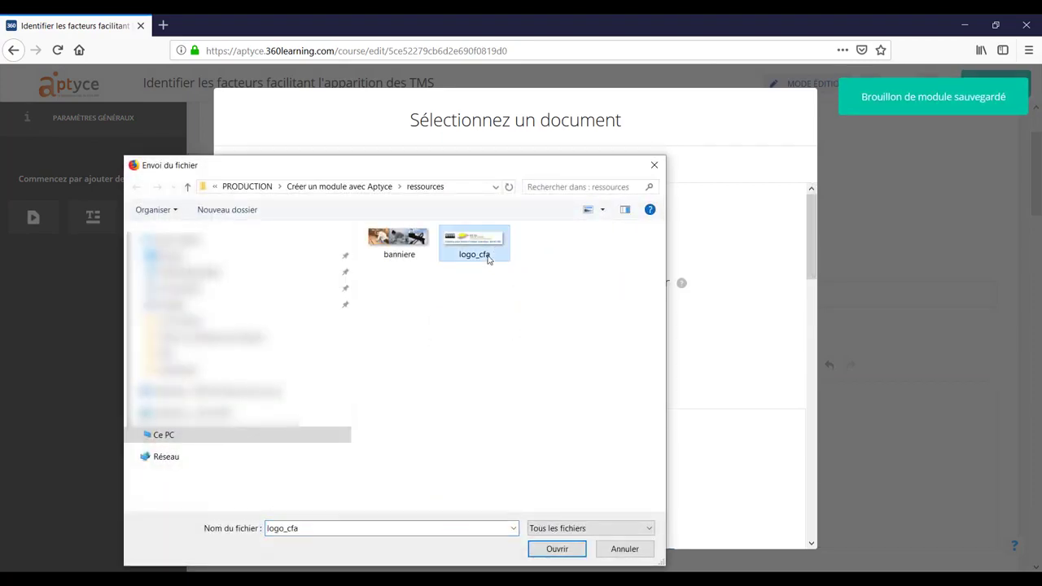
click(557, 550)
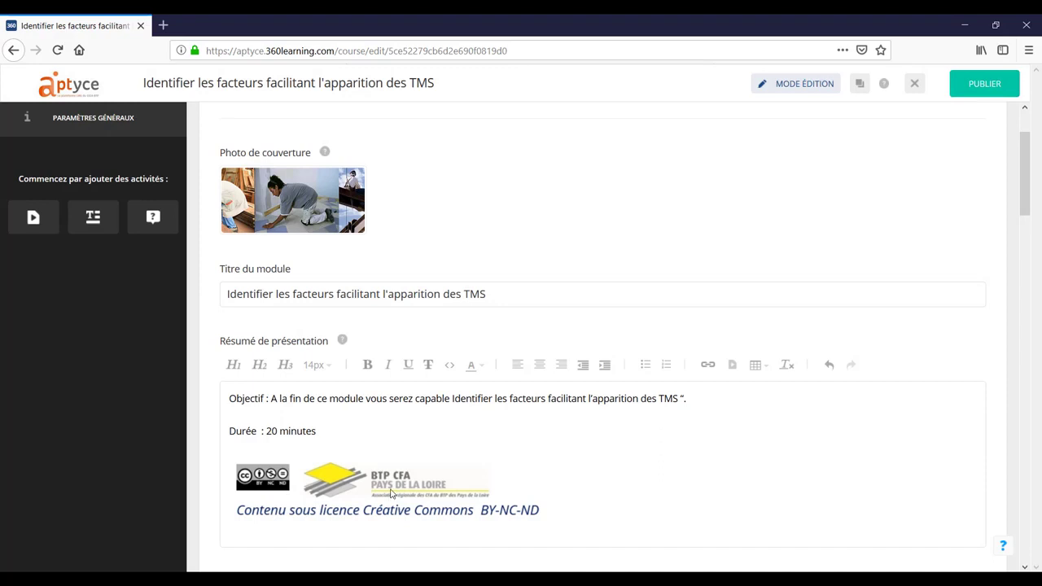
click(258, 479)
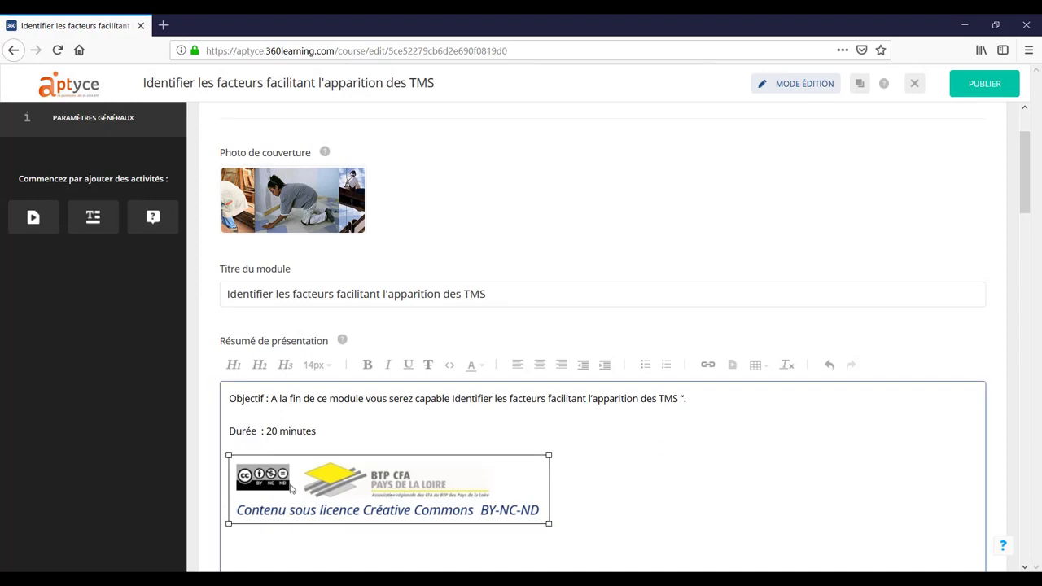
drag(550, 455, 432, 491)
click(501, 468)
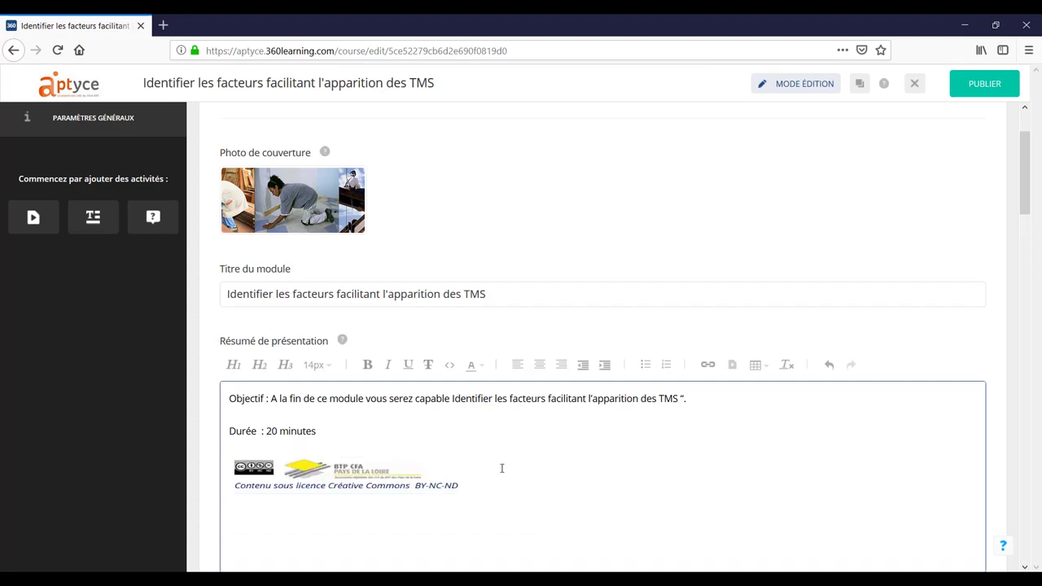
Start adding a document activity, look over the import and reuse sources, and copy the URL of the YouTube video "Les TMS : une problématique d'entreprise"
scroll(667, 461, down, 1)
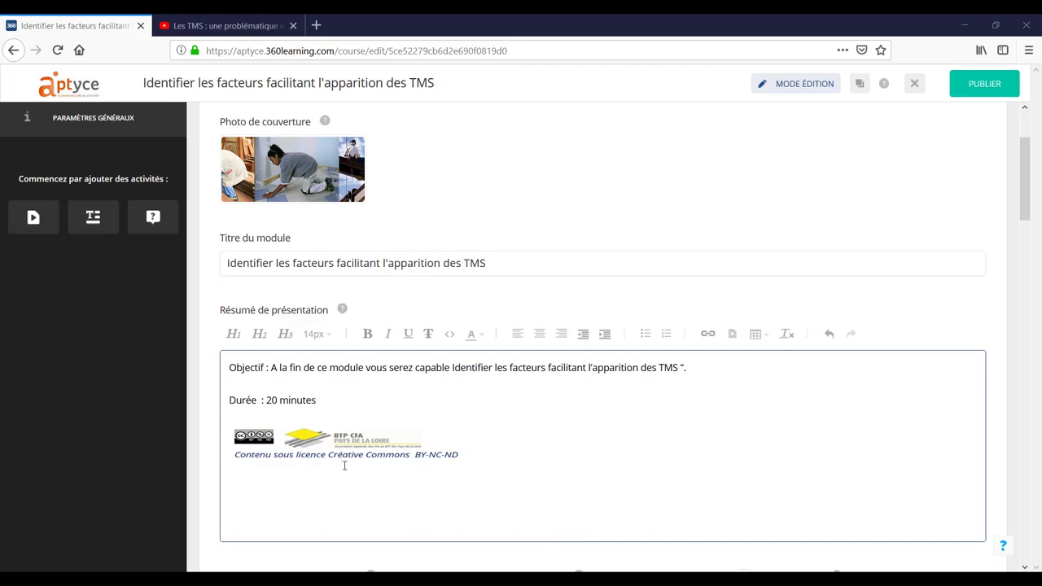
click(34, 219)
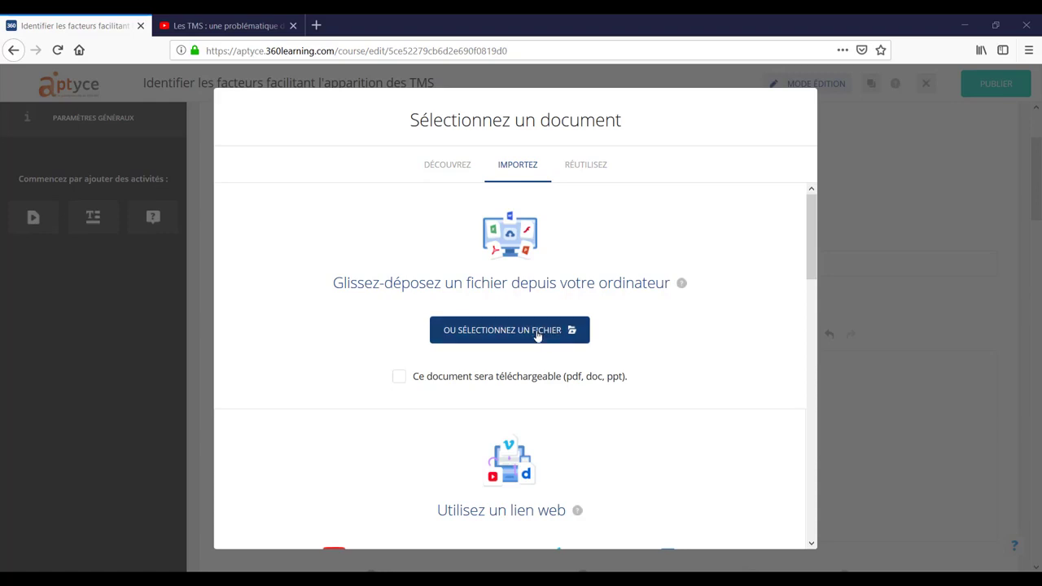
drag(815, 218, 807, 290)
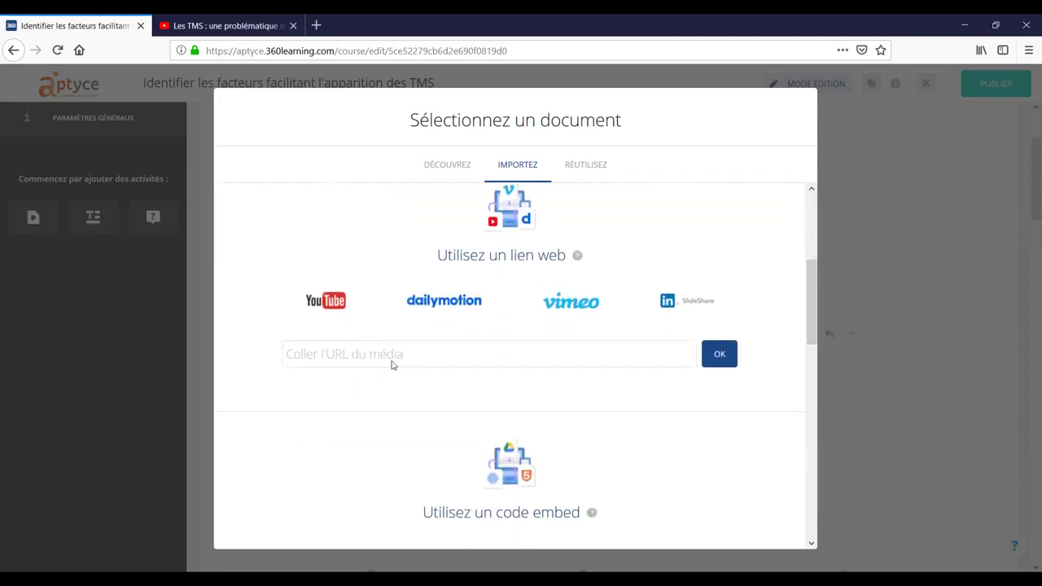
click(578, 172)
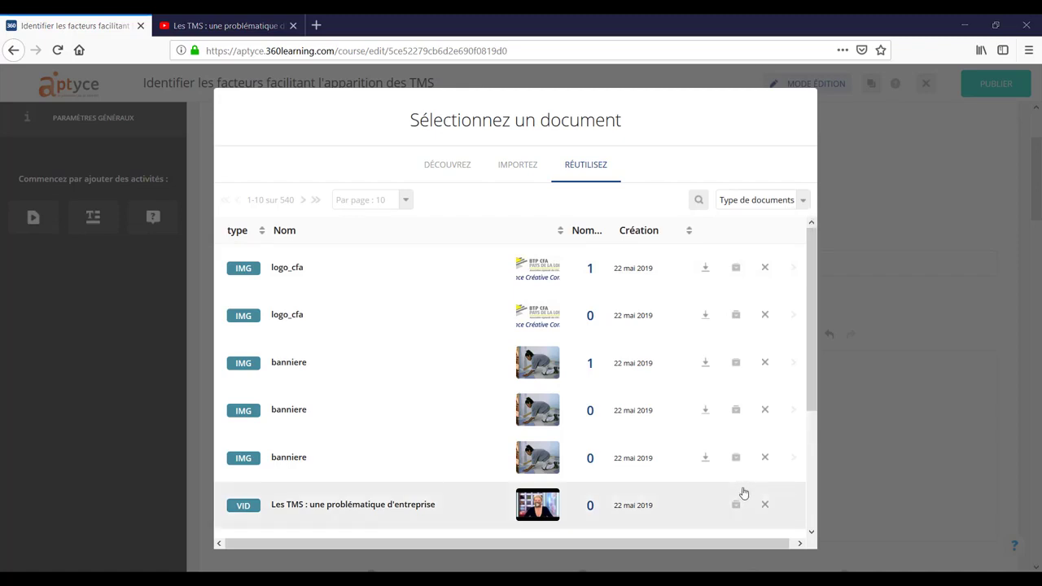
click(531, 174)
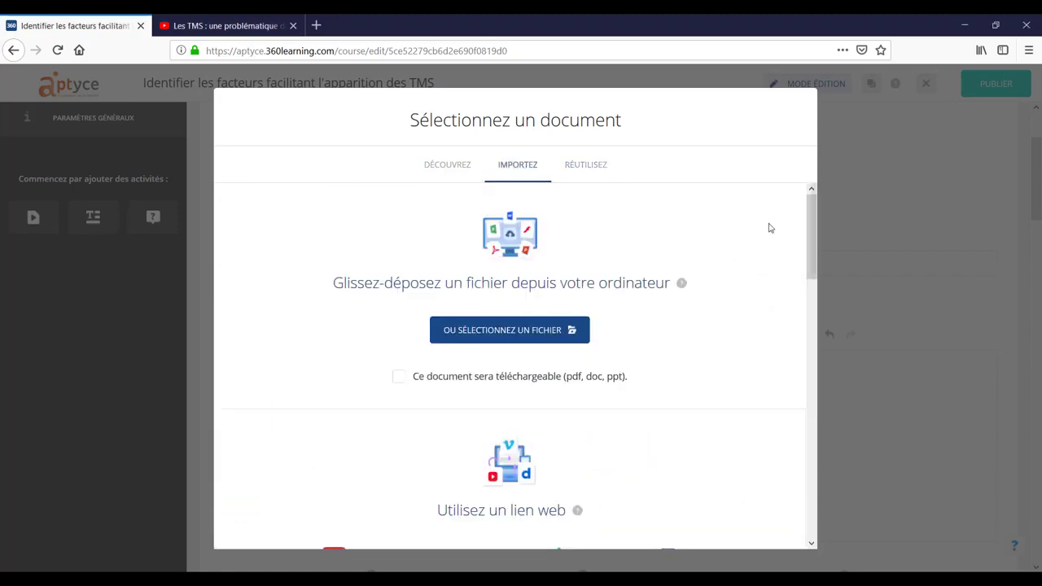
click(216, 26)
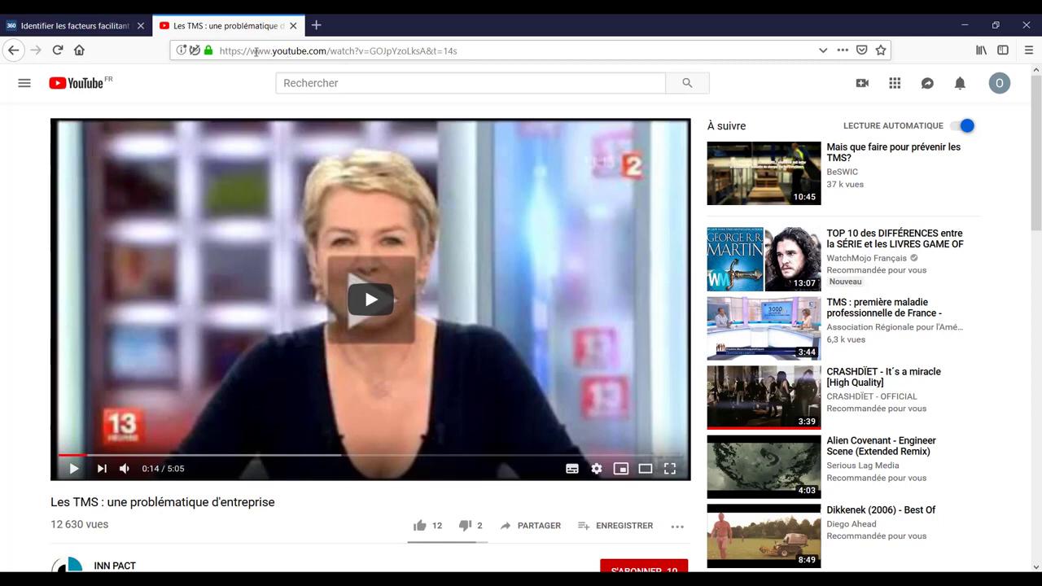
drag(464, 50, 222, 54)
key(ctrl+c)
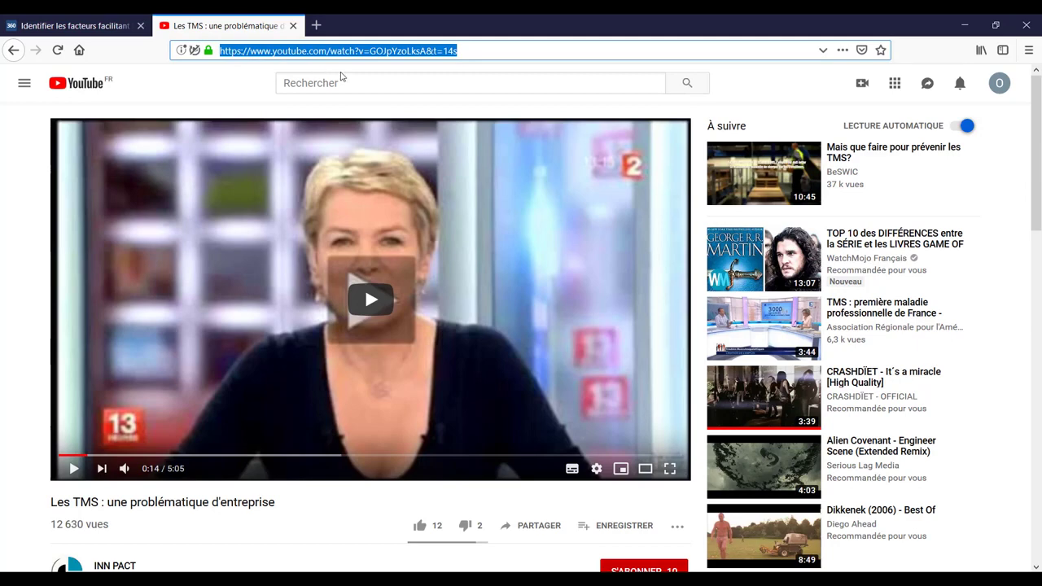
click(118, 32)
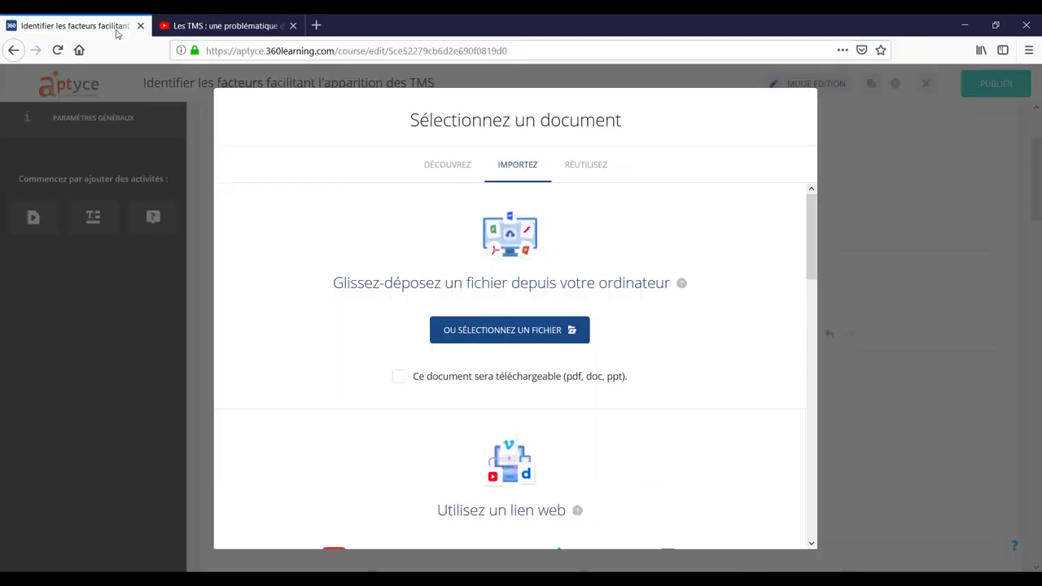
drag(814, 236, 812, 292)
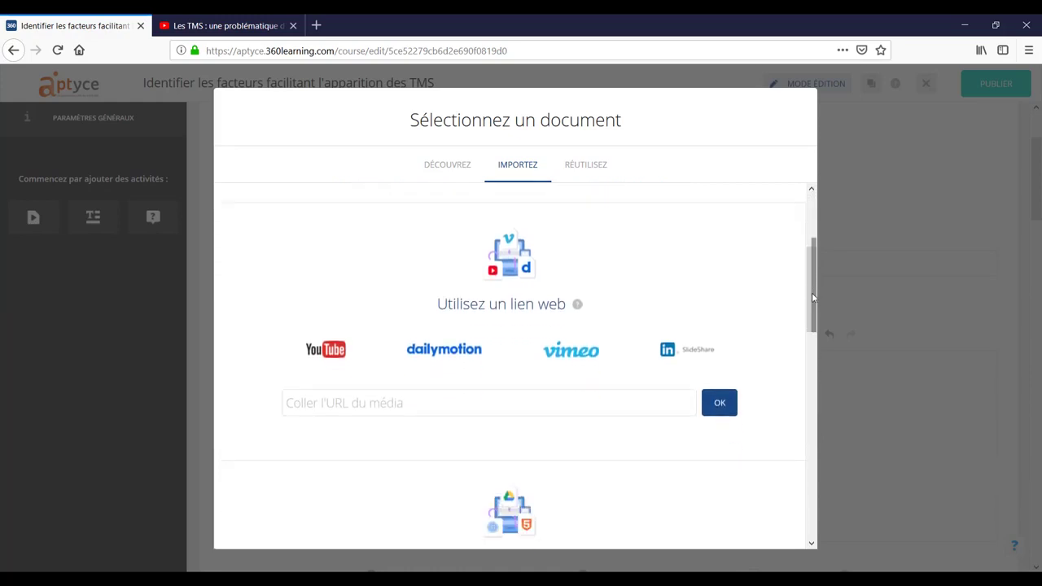
click(413, 404)
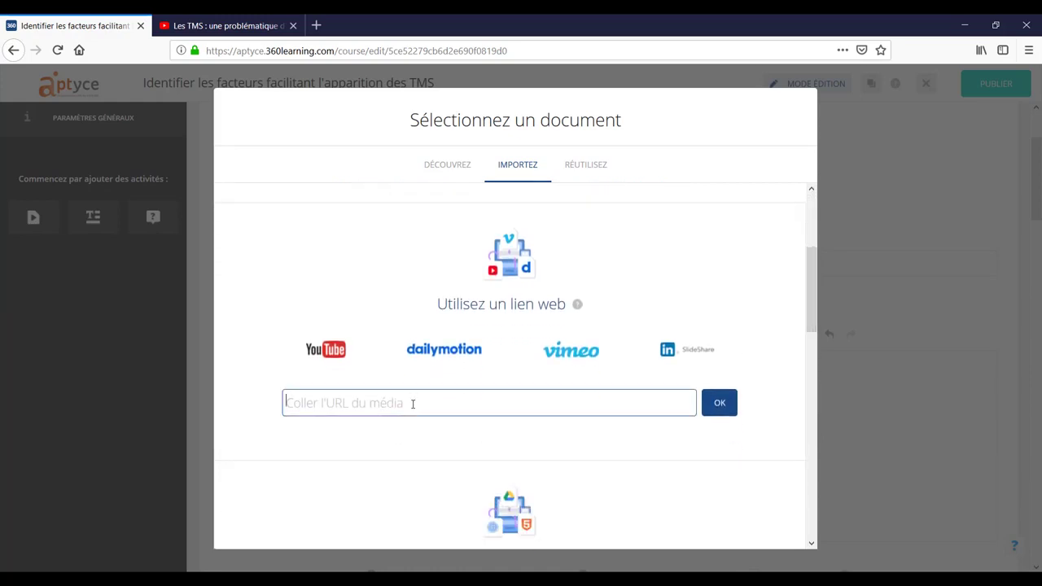
key(ctrl+v)
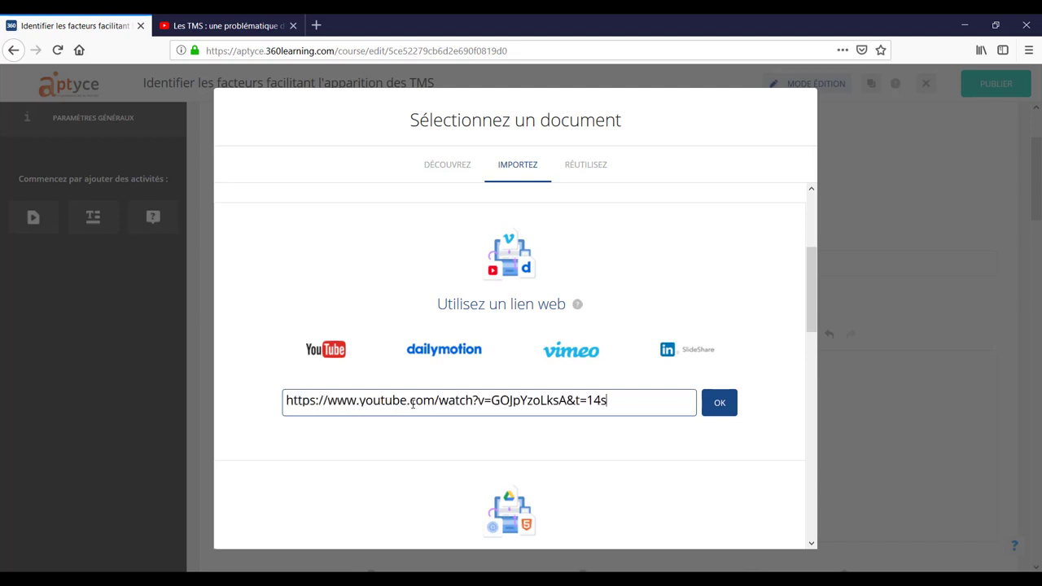
click(720, 407)
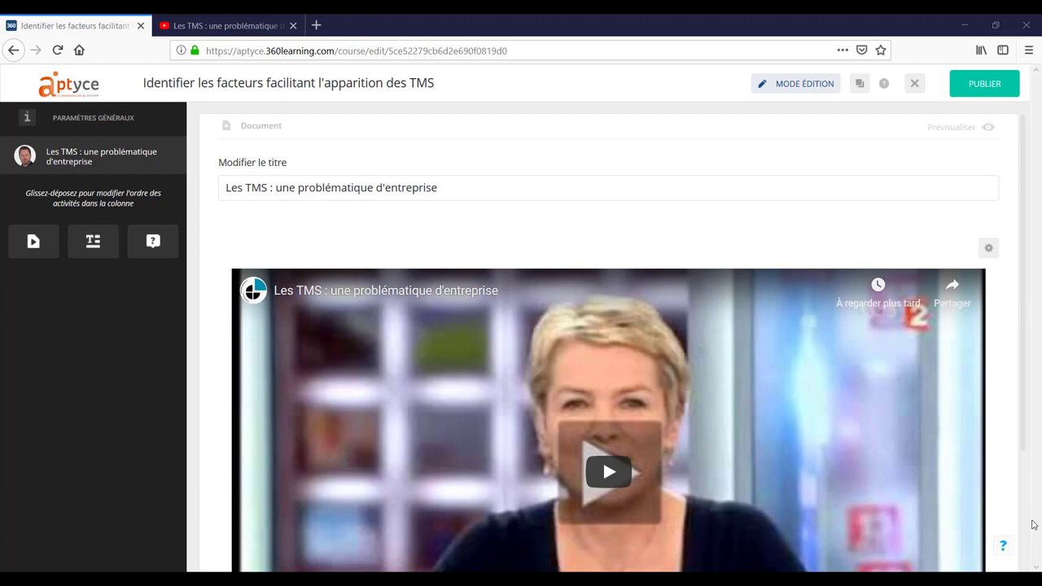
Add a Vrai / Faux question reading "Les TMS sont la première cause de maladie professionnelle" with Vrai as the correct answer
scroll(1033, 524, down, 1)
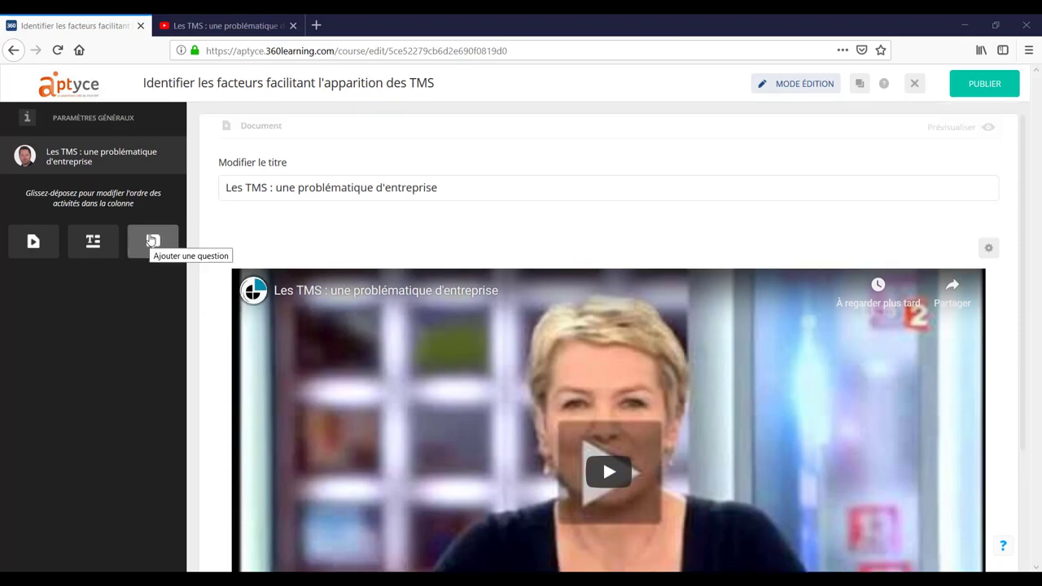
click(154, 251)
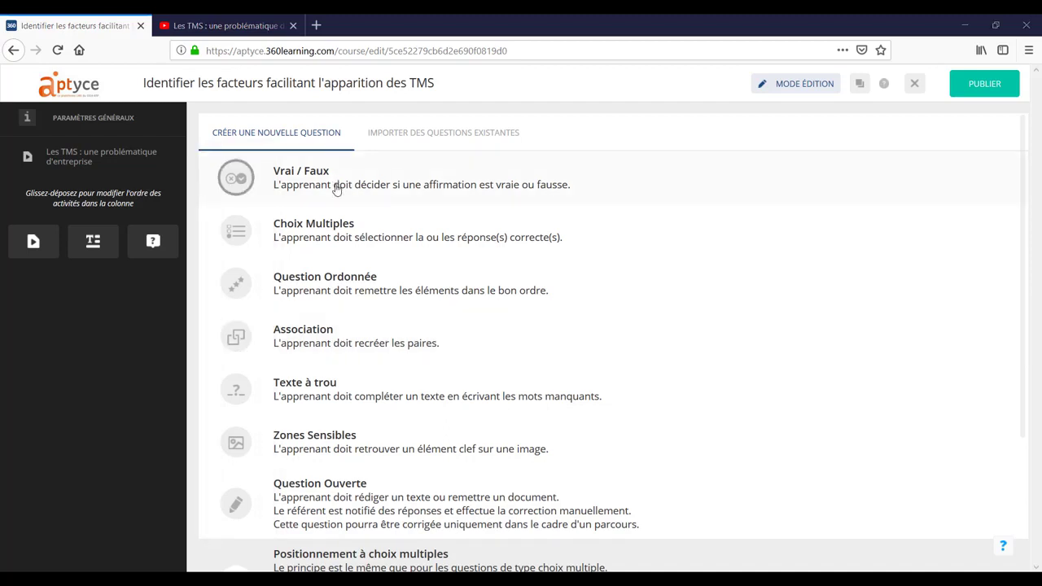
click(310, 187)
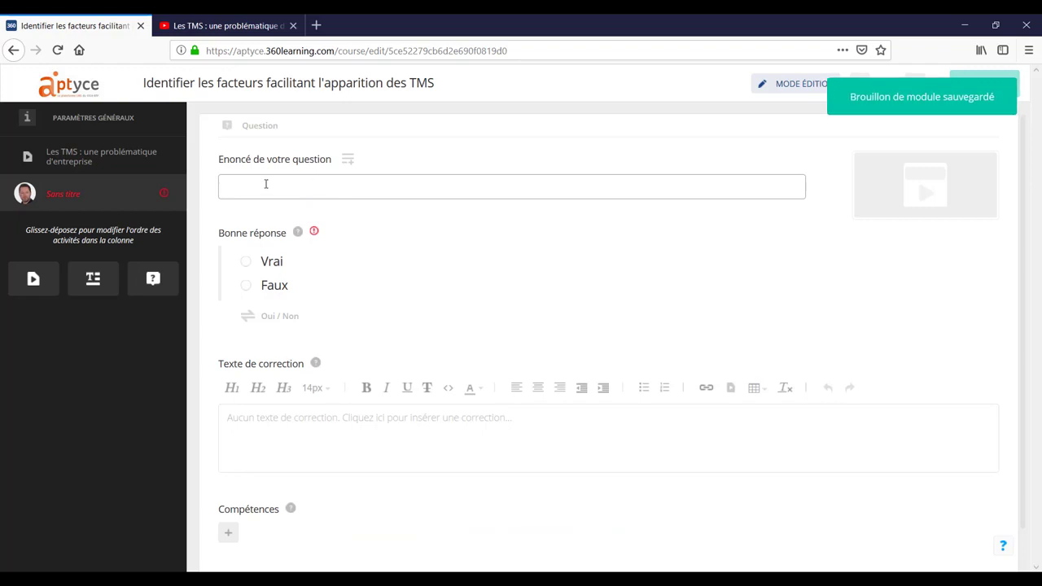
text(Les TMS sont la première cause de maladie professionnelle)
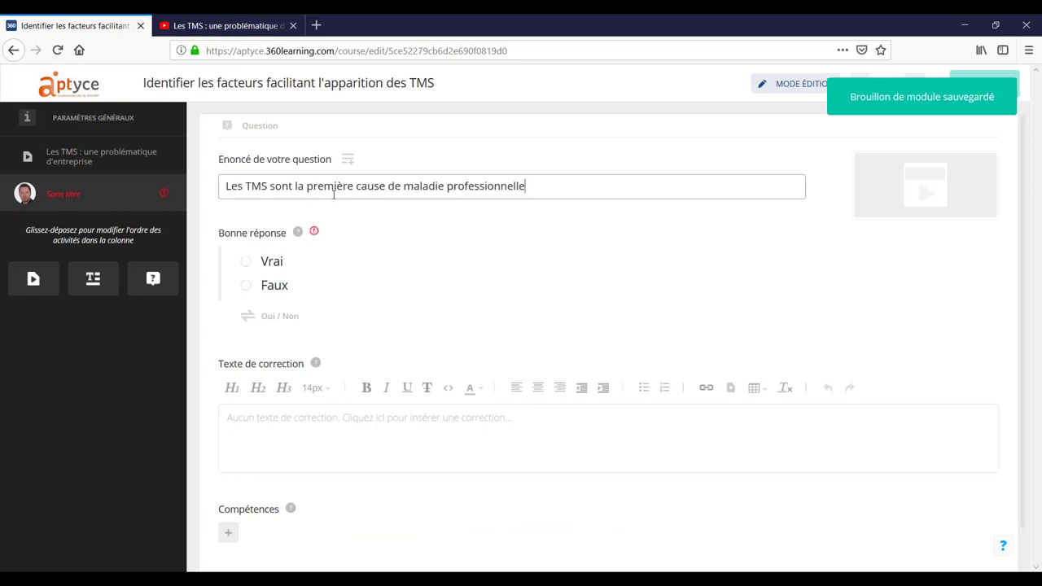
click(276, 263)
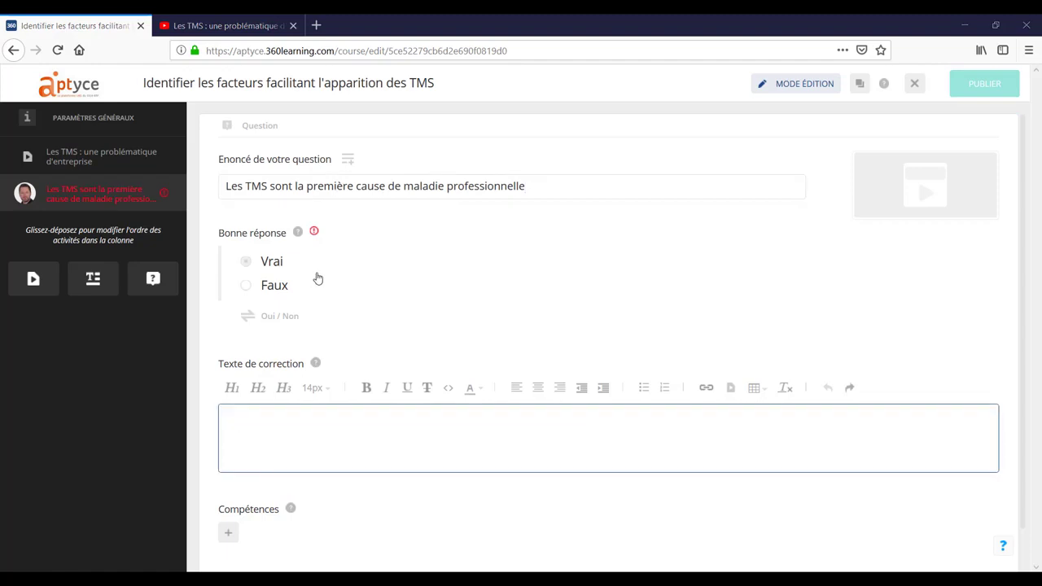
click(276, 263)
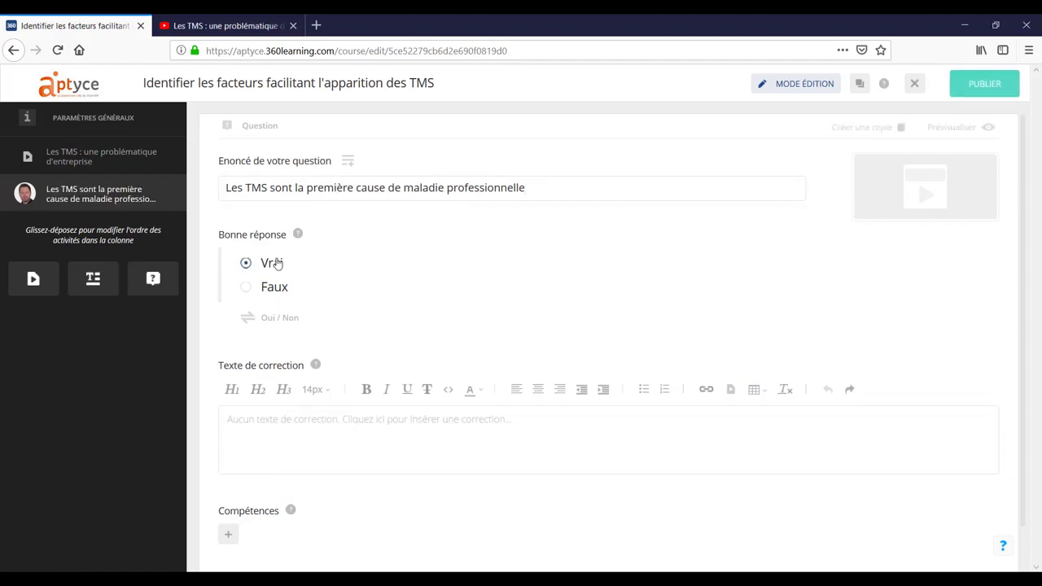
click(276, 426)
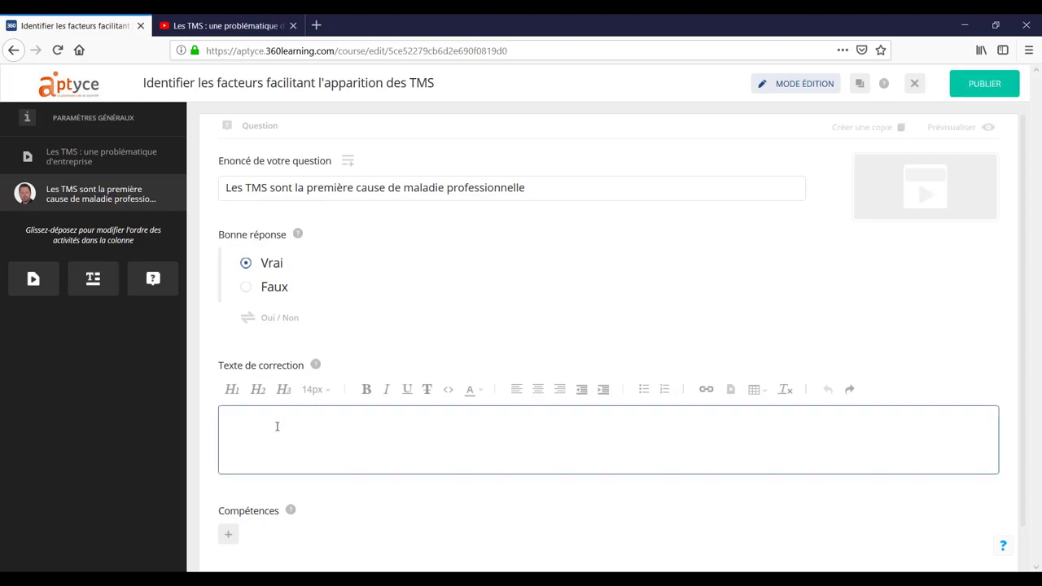
text(Ils représentent 95 % des maladies professionnelles reconnues pour les salariés agricoles et 80 % pour les actifs du régime général. https://www.identites-mutuelle.com/entreprise/actualite/tms-maladie-professionnelle)
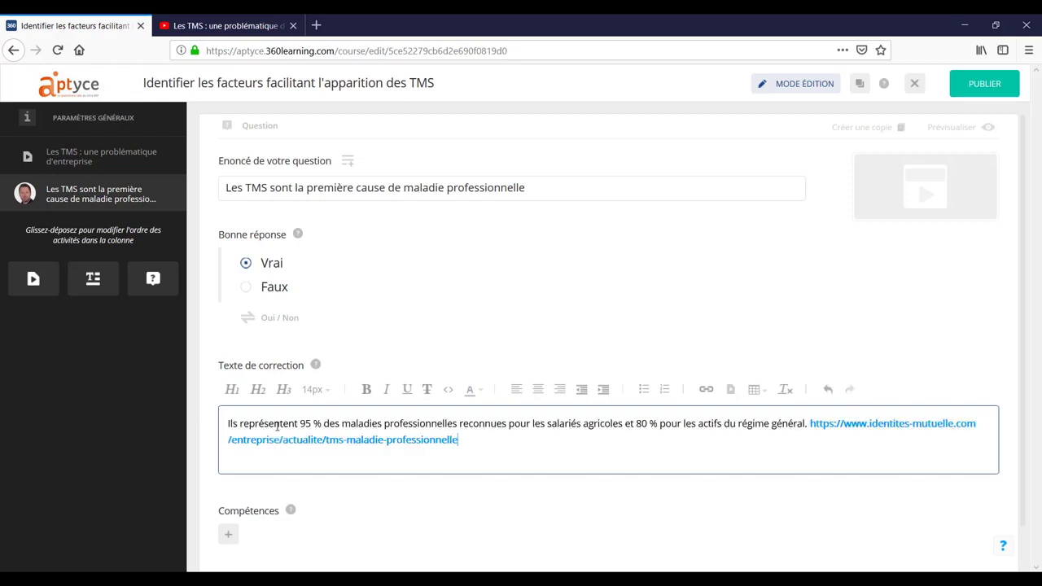
click(418, 446)
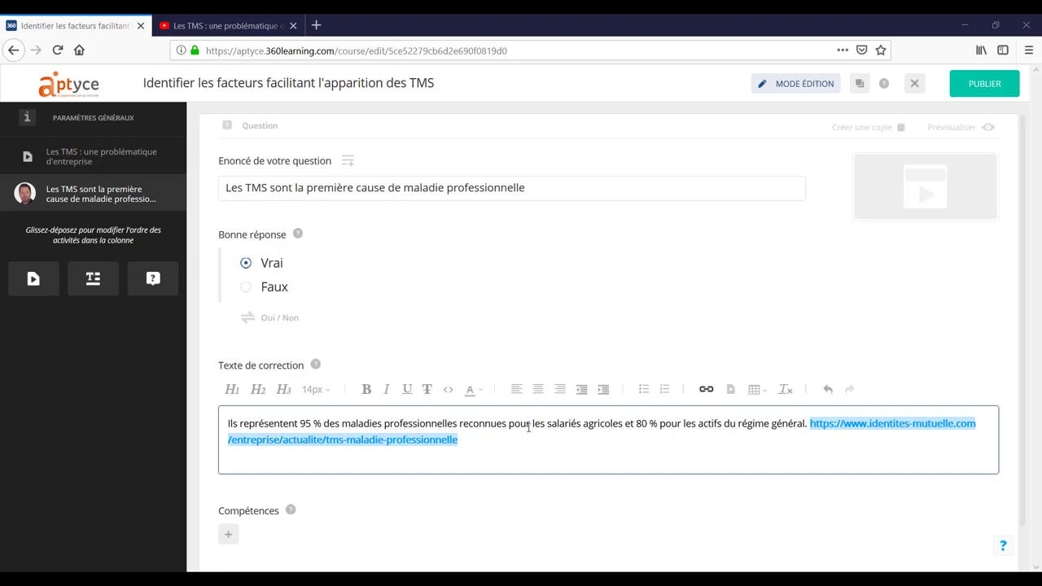
click(528, 426)
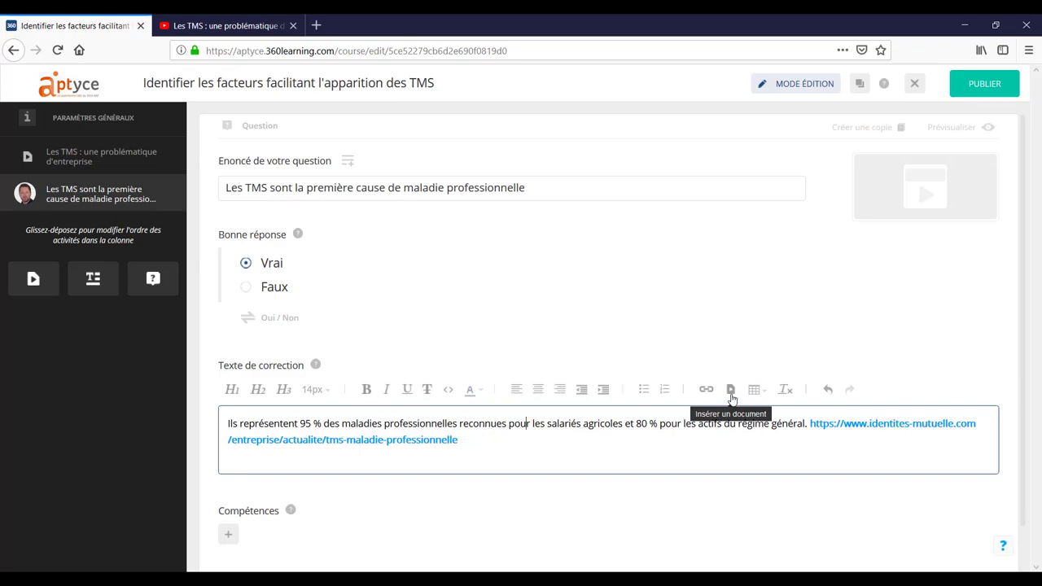
click(670, 494)
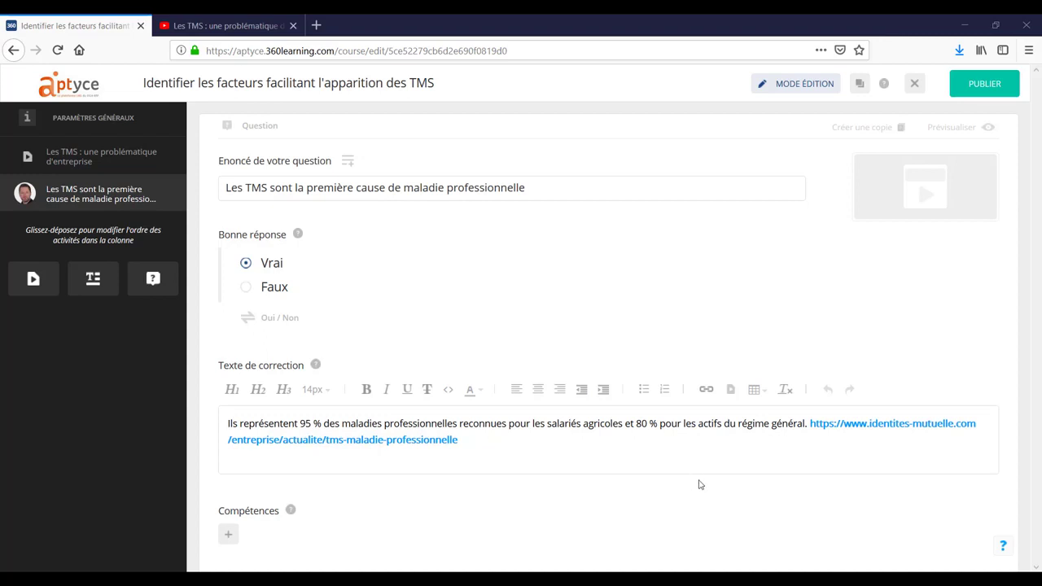
Illustrate the true/false question with the visuel-tms image imported from the ressources folder
click(921, 193)
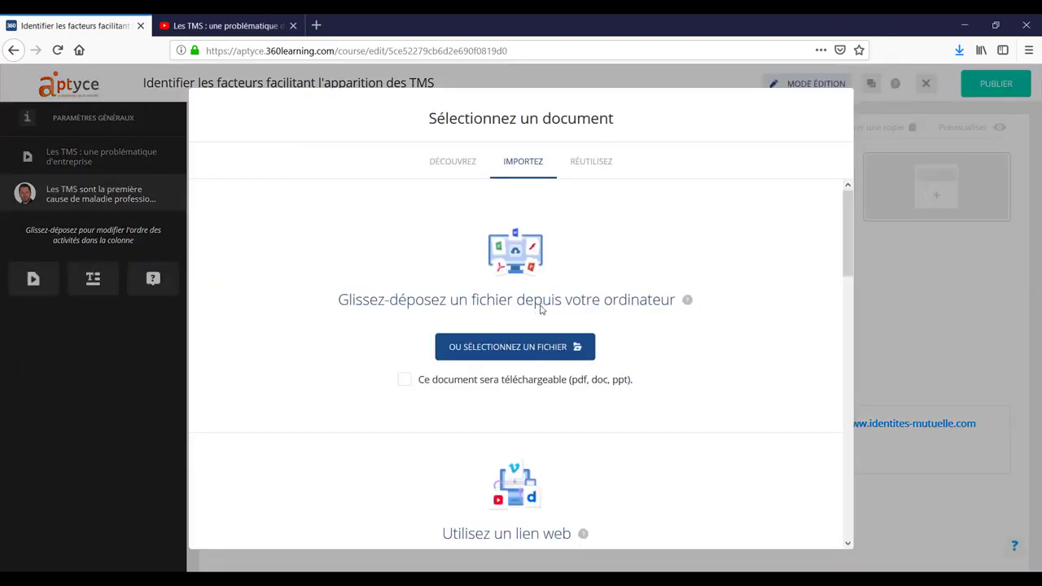
click(543, 356)
click(564, 275)
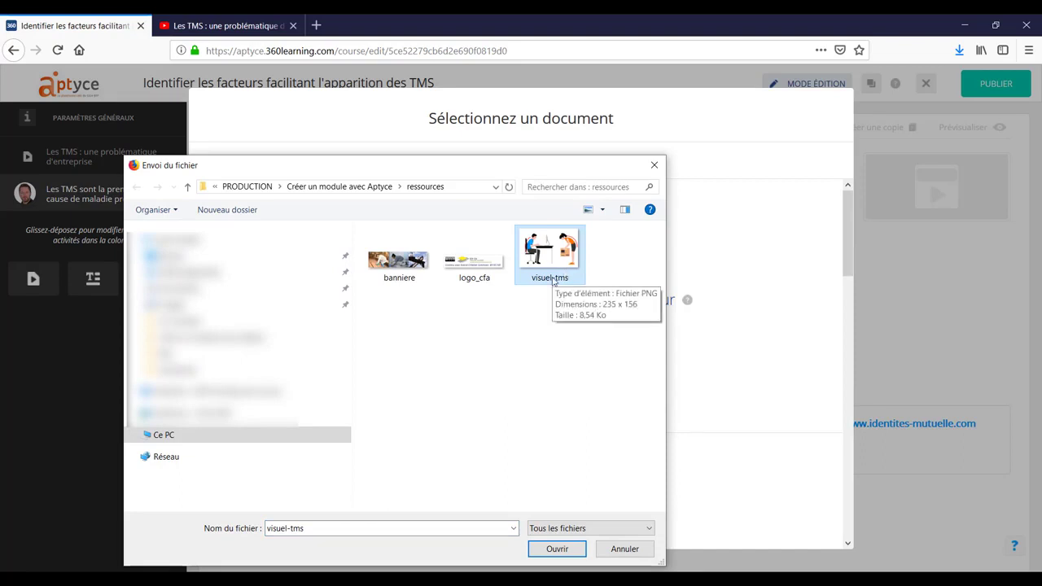
click(554, 549)
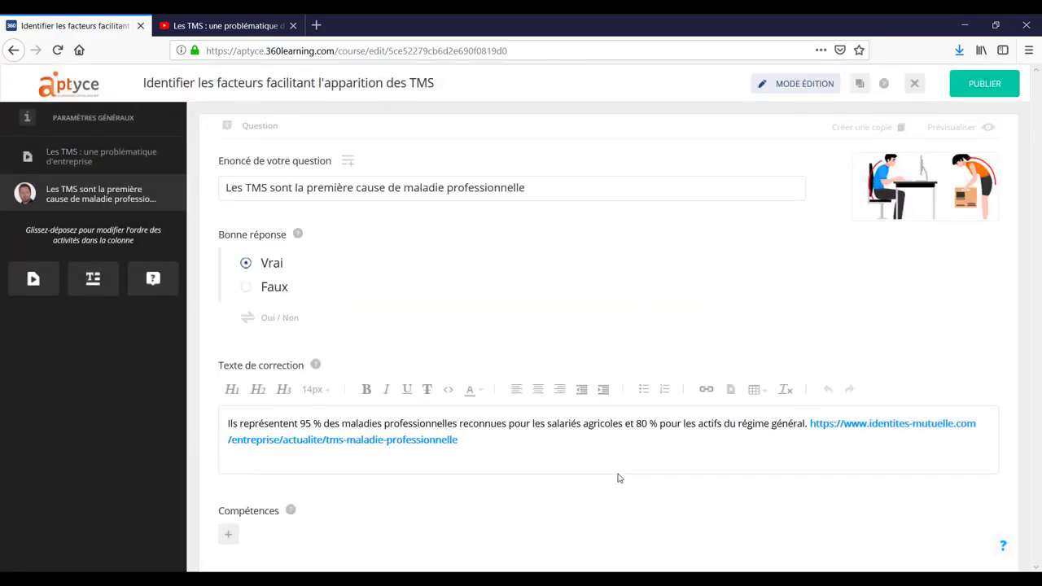
Create a new sheet titled "Synthèse" with the bold, centred text "Cliquer sur l'image pour télécharger la synthèse au format PDF"
click(107, 298)
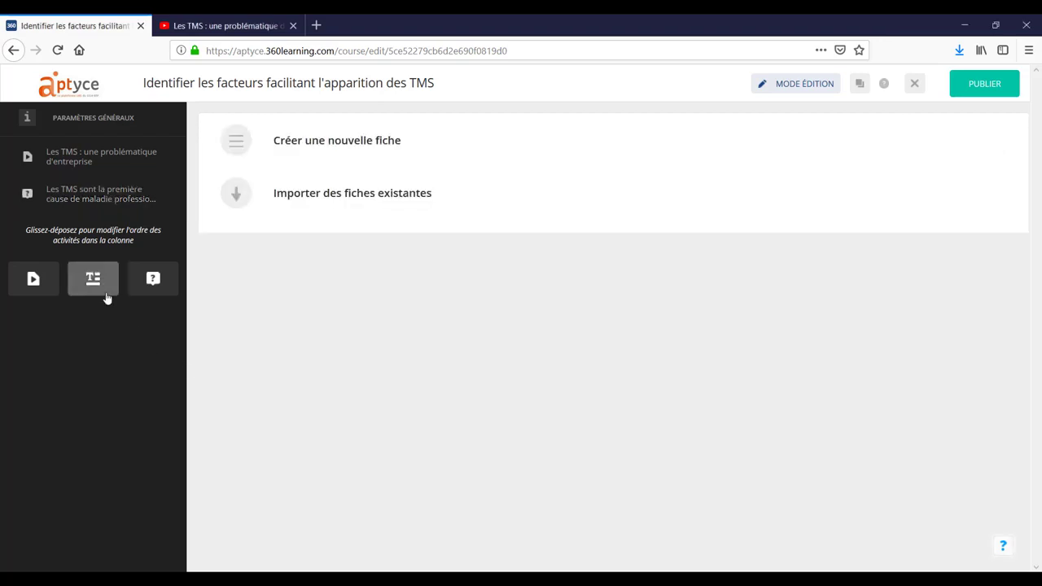
click(278, 146)
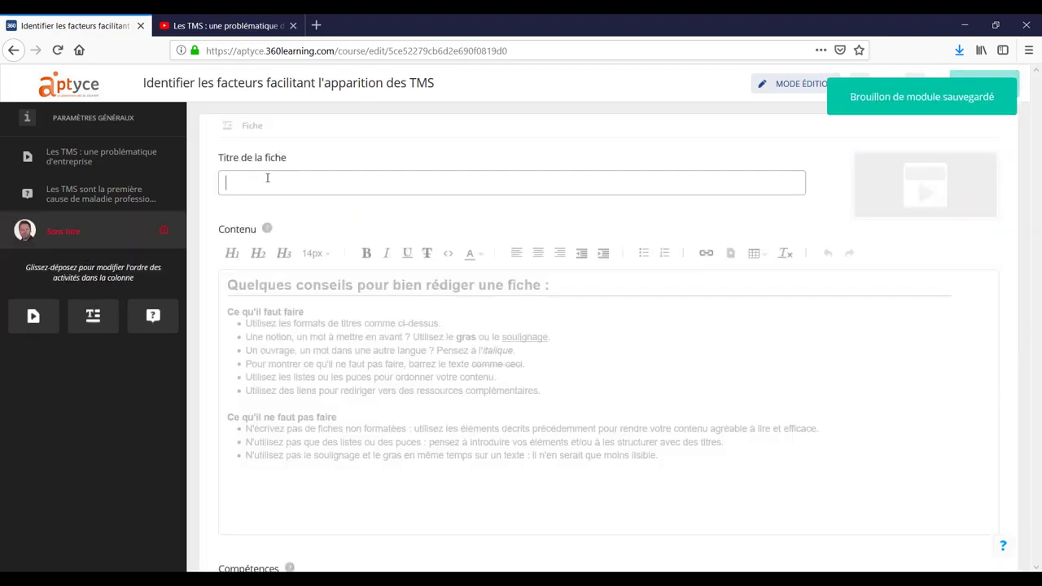
text(Synthèse)
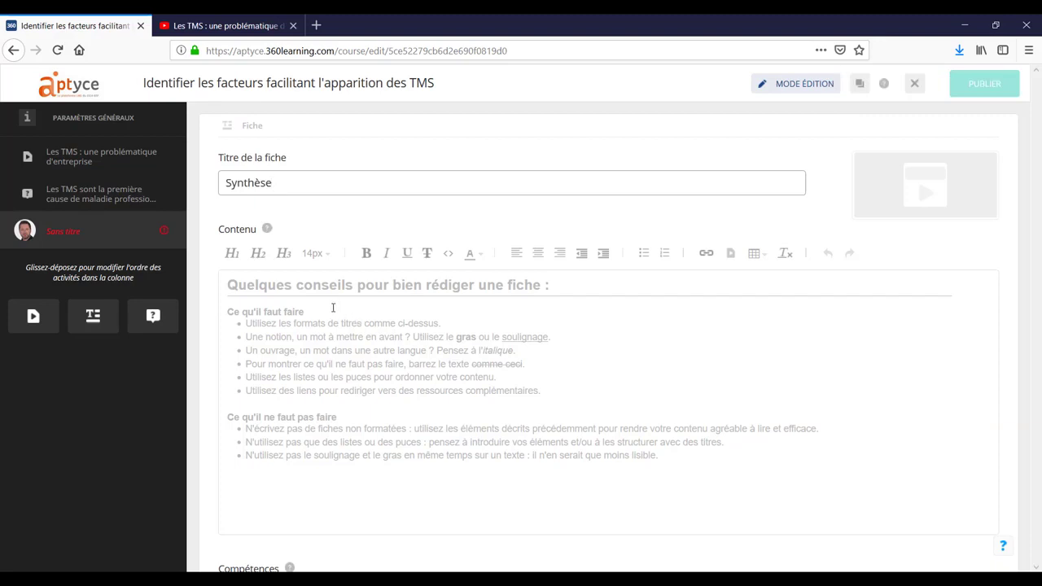
click(333, 307)
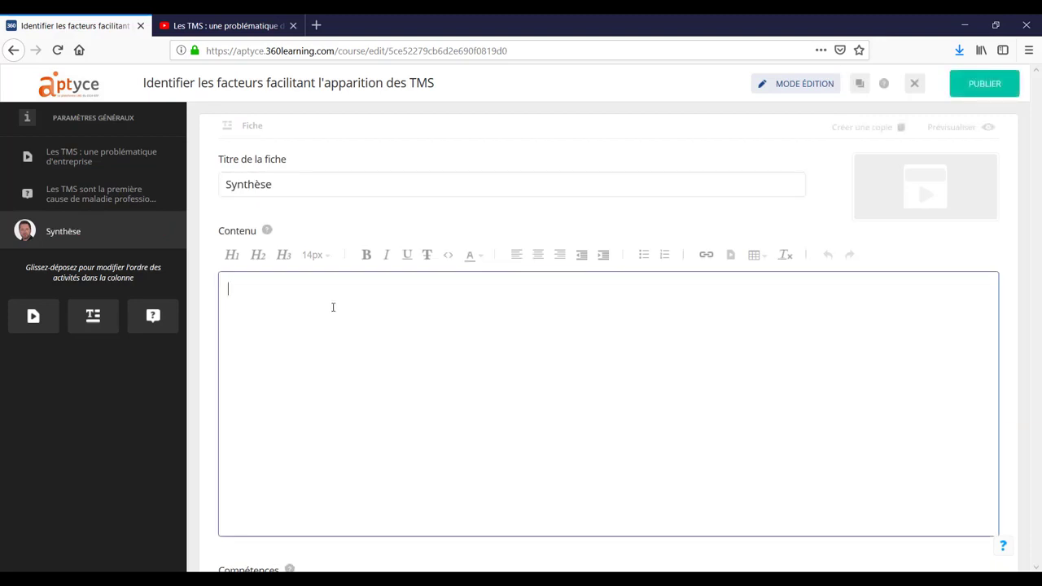
text(Cliquer sur l'image pour télécharger la synthèse au format PDF)
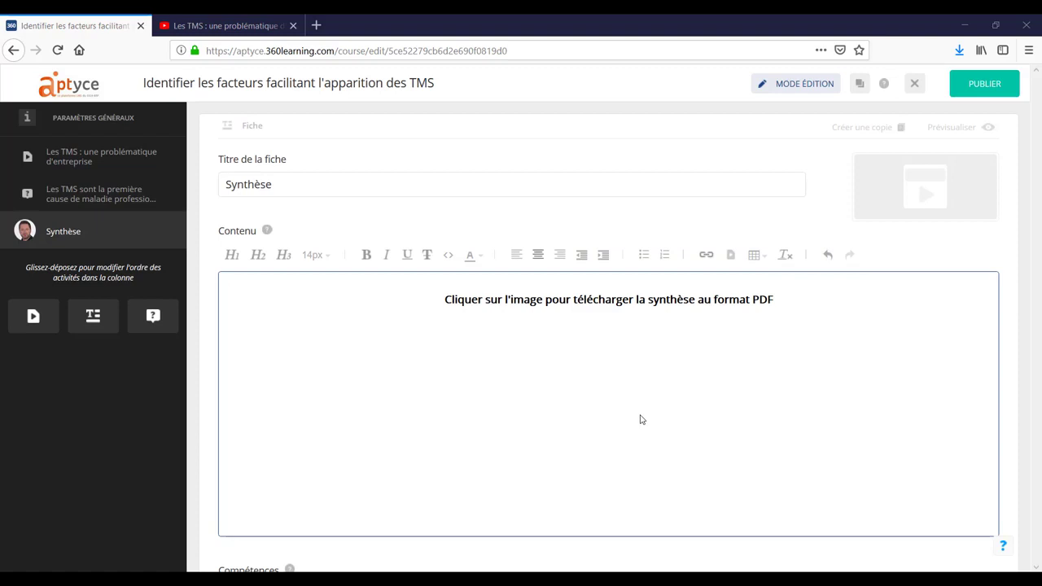
Insert the "Effets sur la santé" PDF as a downloadable document below the text of the Synthèse sheet
click(599, 332)
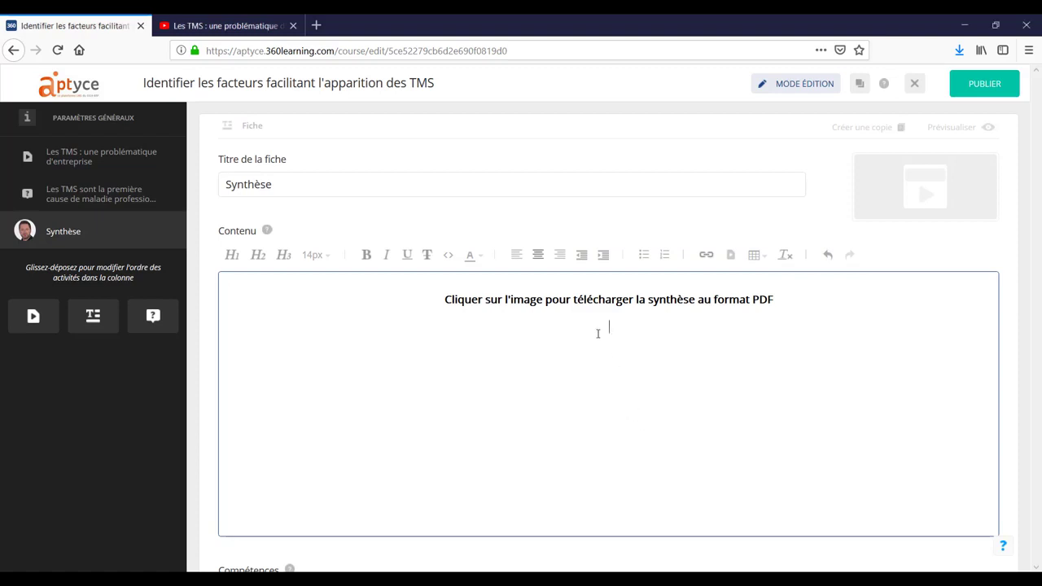
click(731, 257)
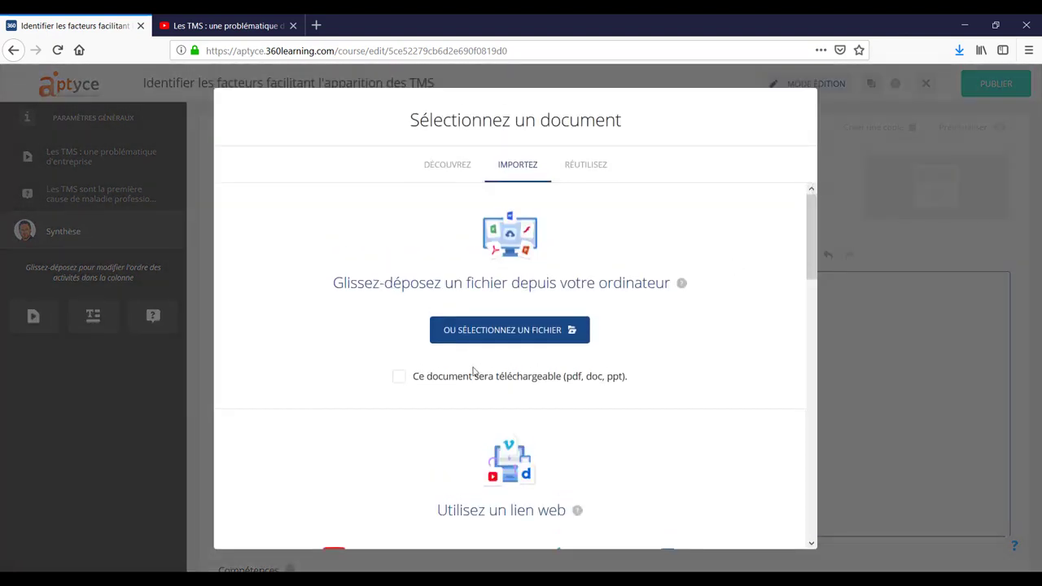
click(399, 376)
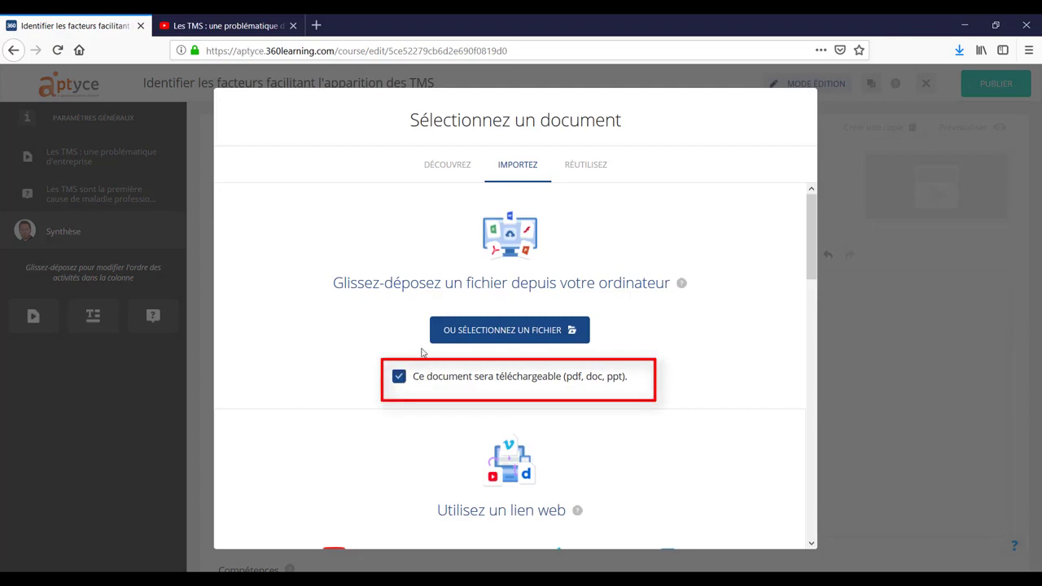
click(462, 339)
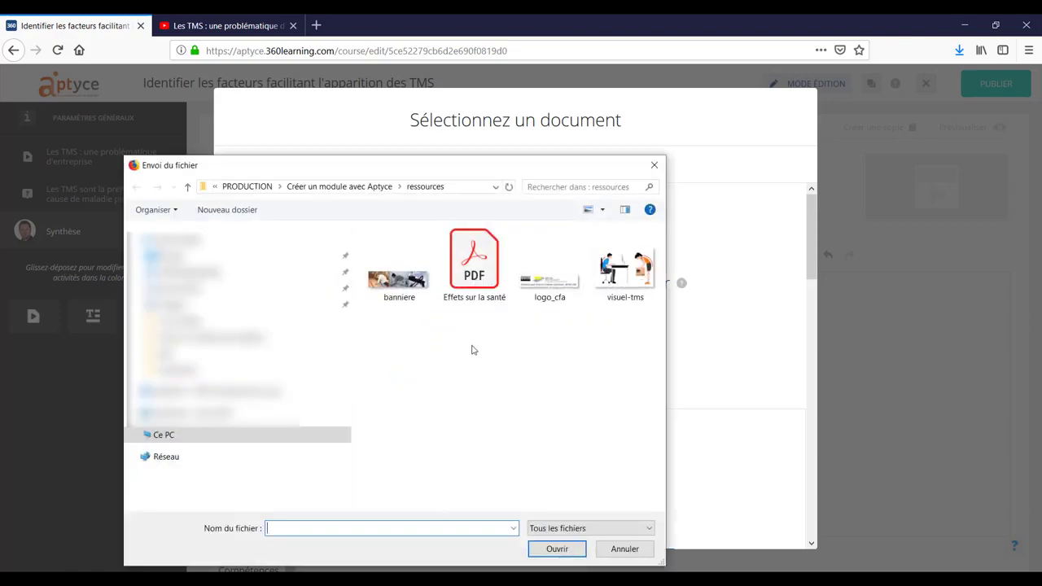
click(476, 269)
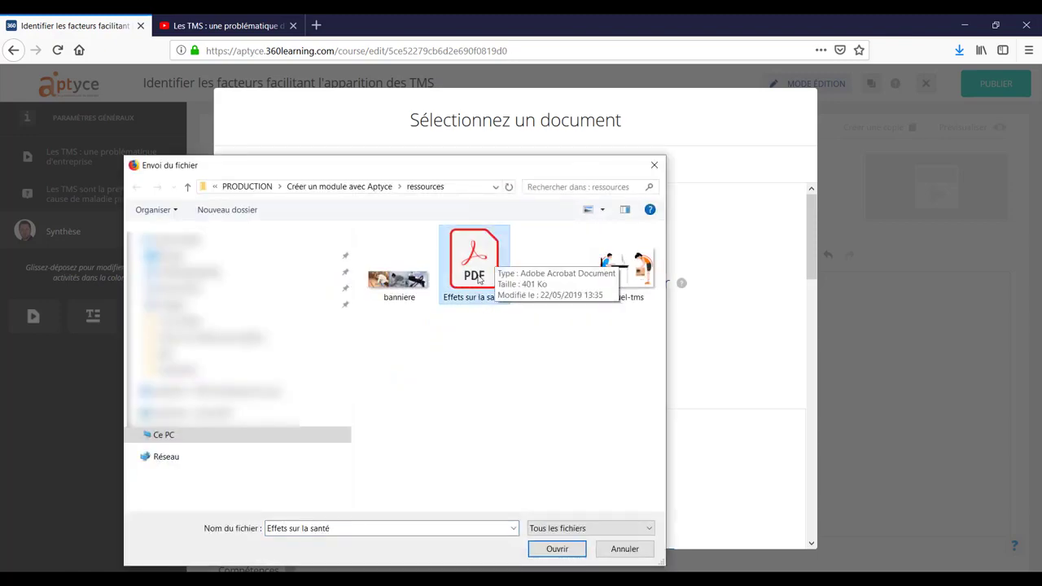
click(570, 557)
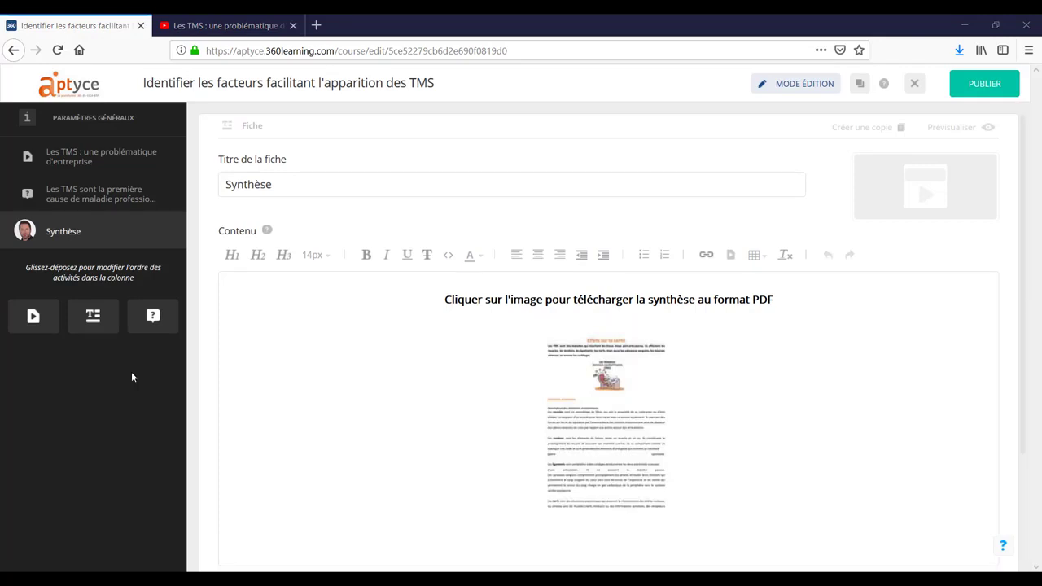
Check the video, question and Synthèse activities in turn and publish the module
click(81, 168)
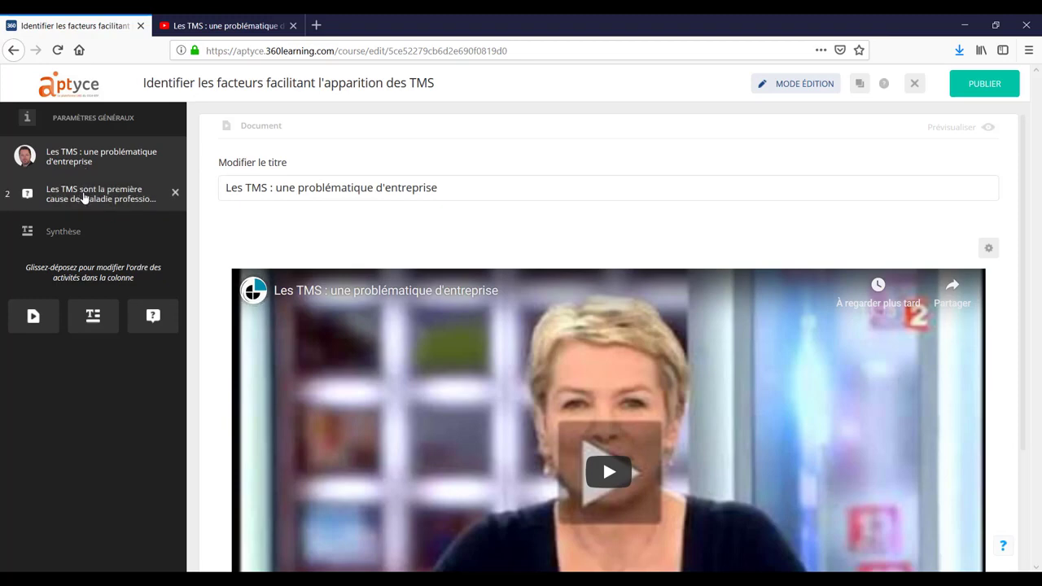
click(85, 199)
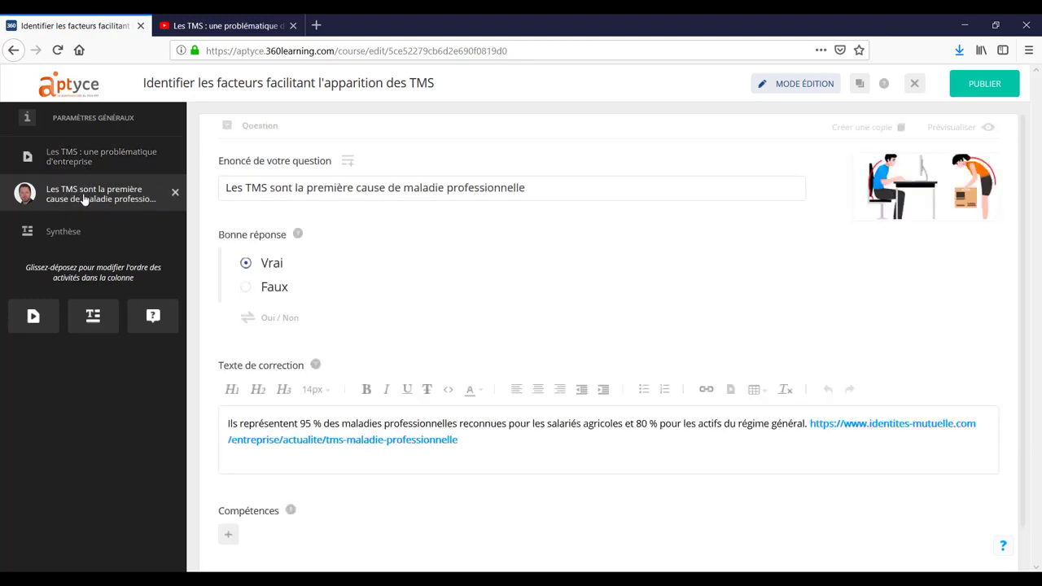
click(85, 237)
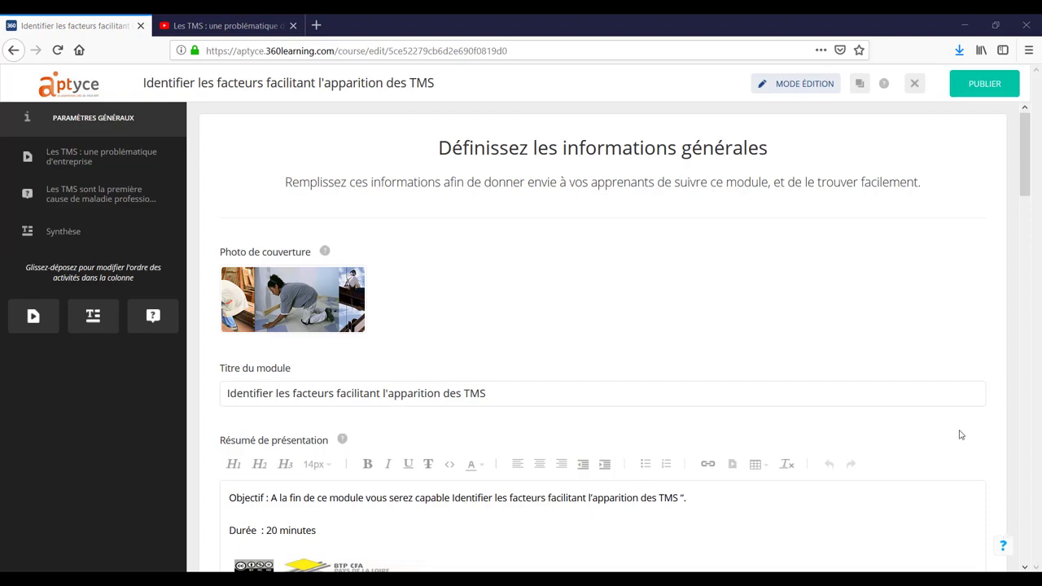
click(983, 84)
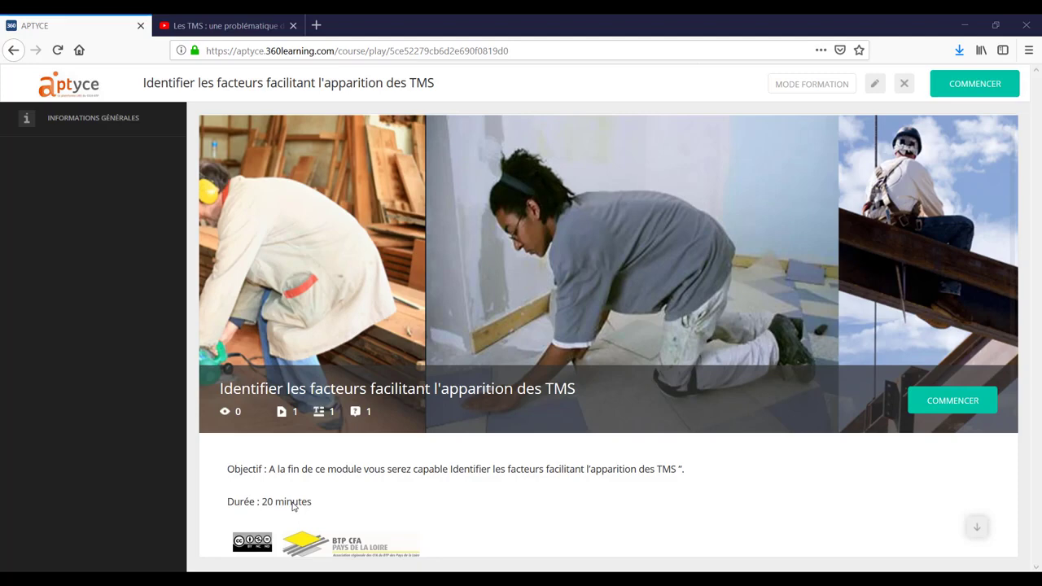
Start the published module as a learner, skip through the video to about 2:04 and continue to the question
click(939, 404)
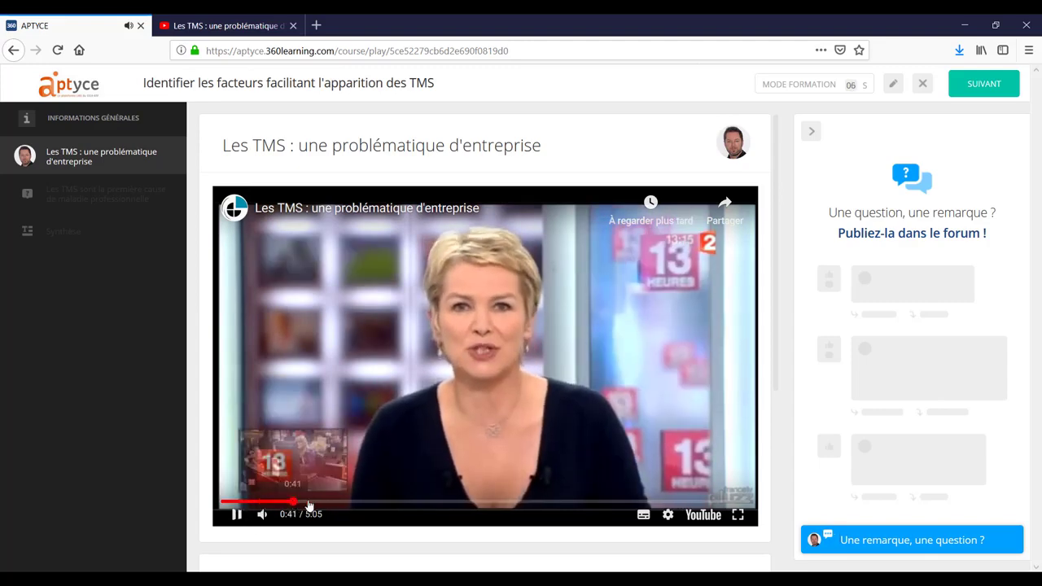
click(334, 505)
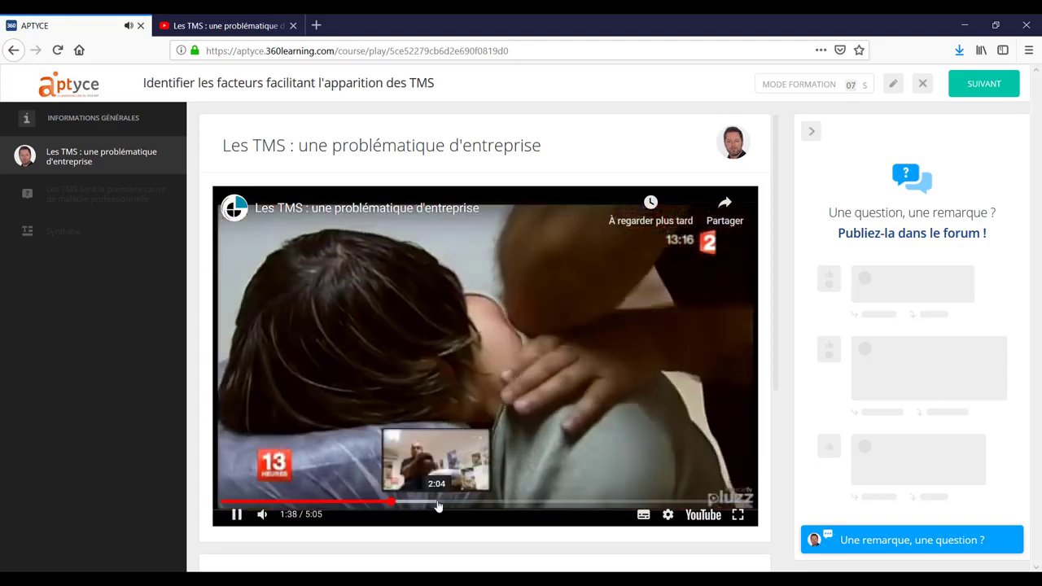
click(437, 505)
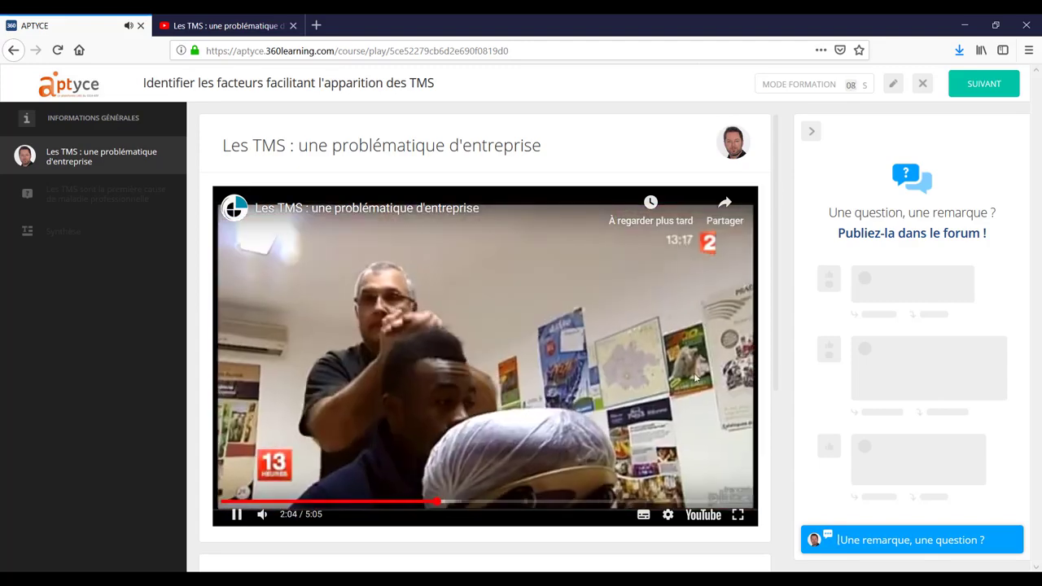
click(988, 89)
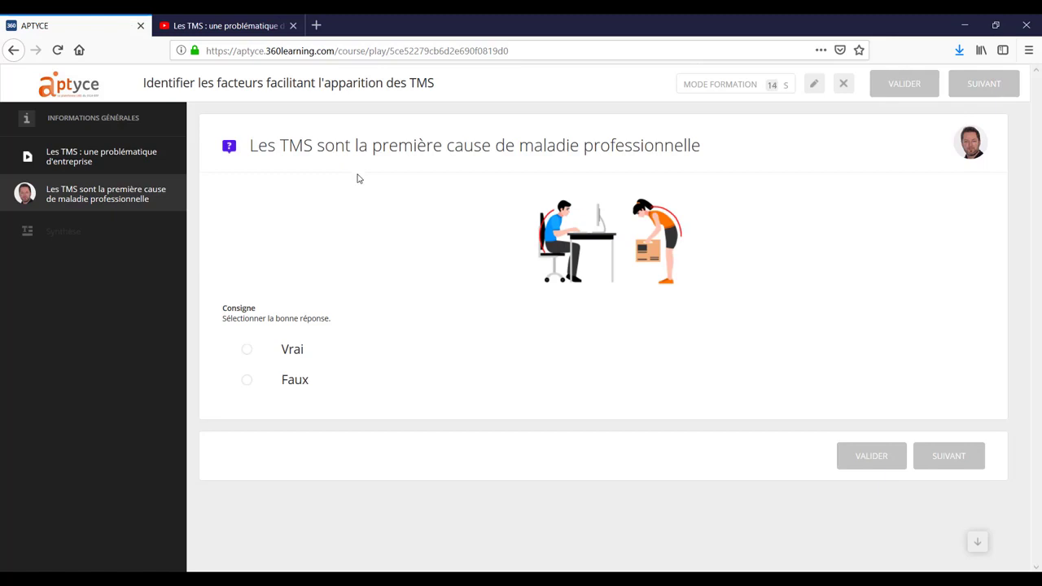
Validate Vrai as the answer to the question and open the PDF image in the Synthèse sheet
click(274, 349)
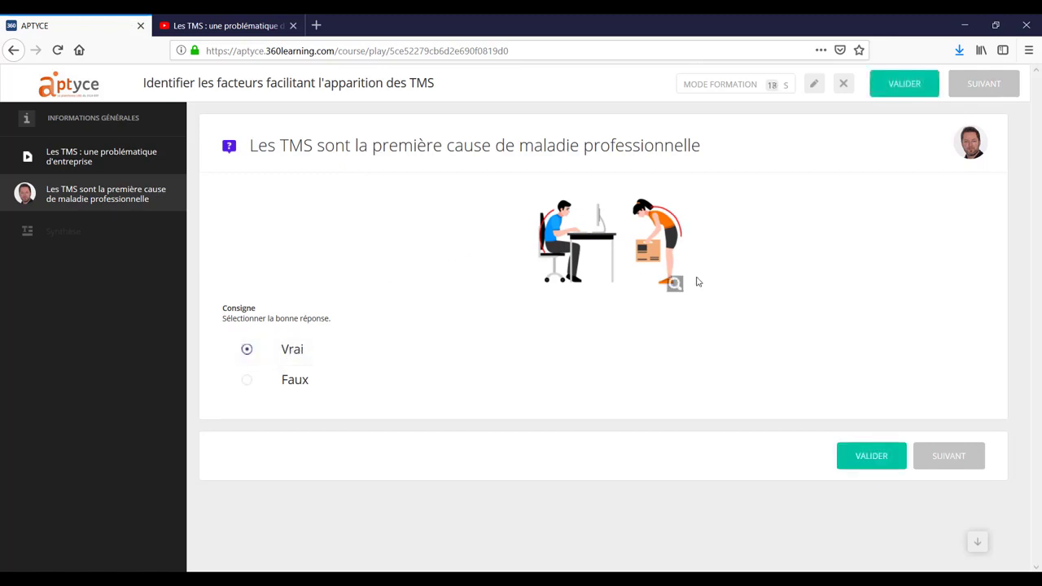
click(867, 456)
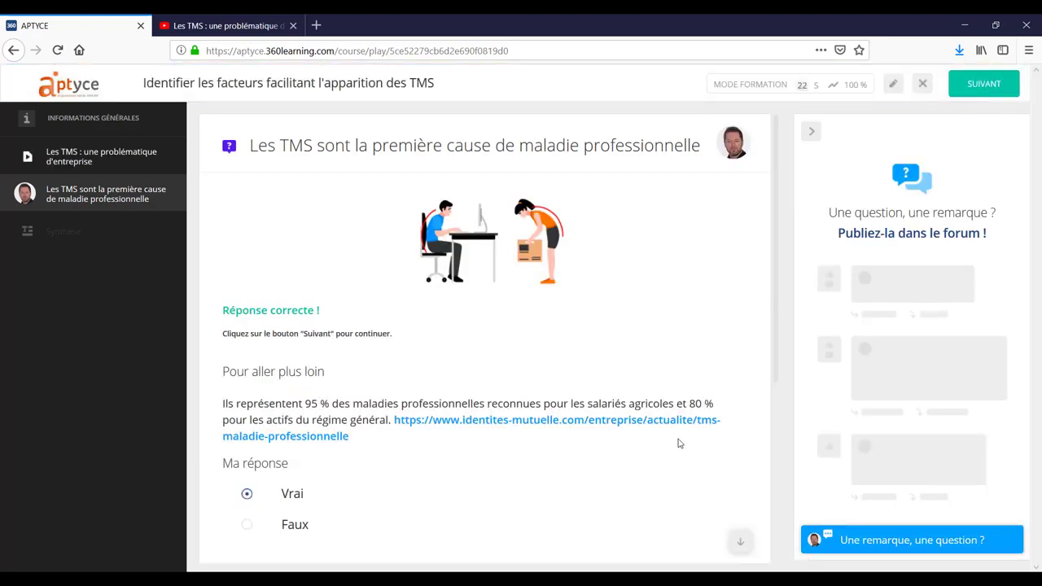
click(955, 89)
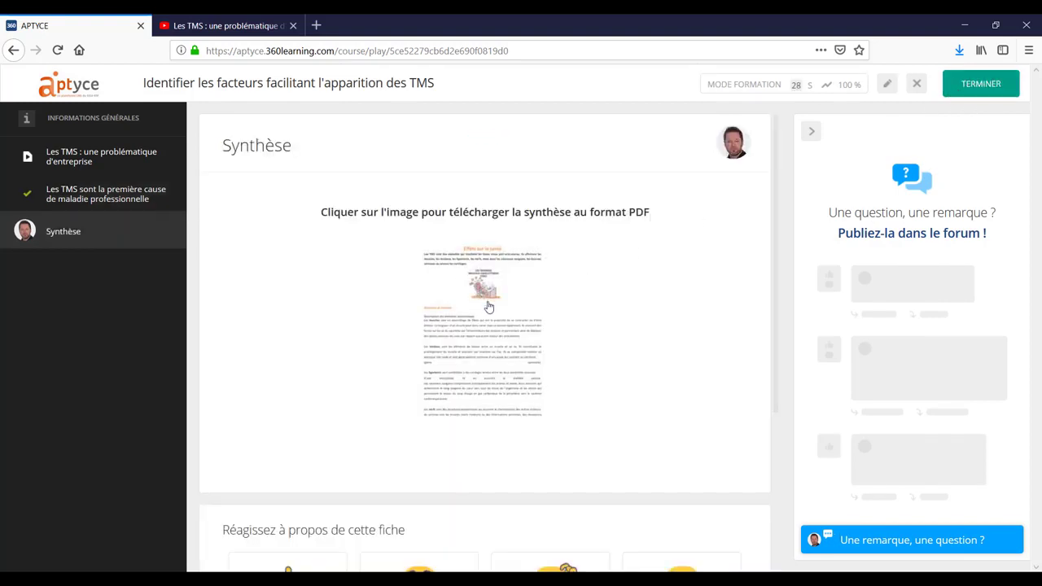
click(483, 279)
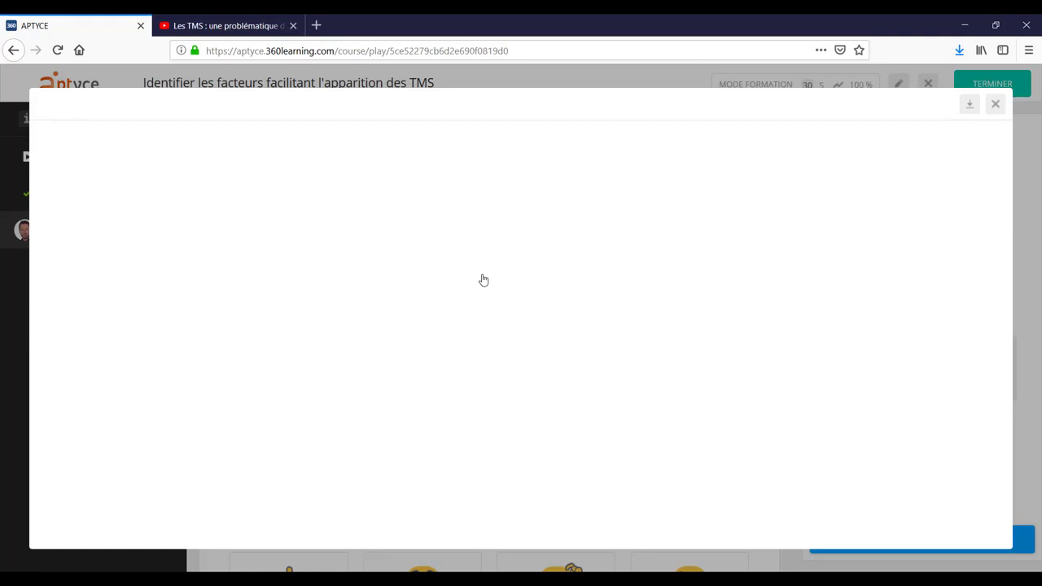